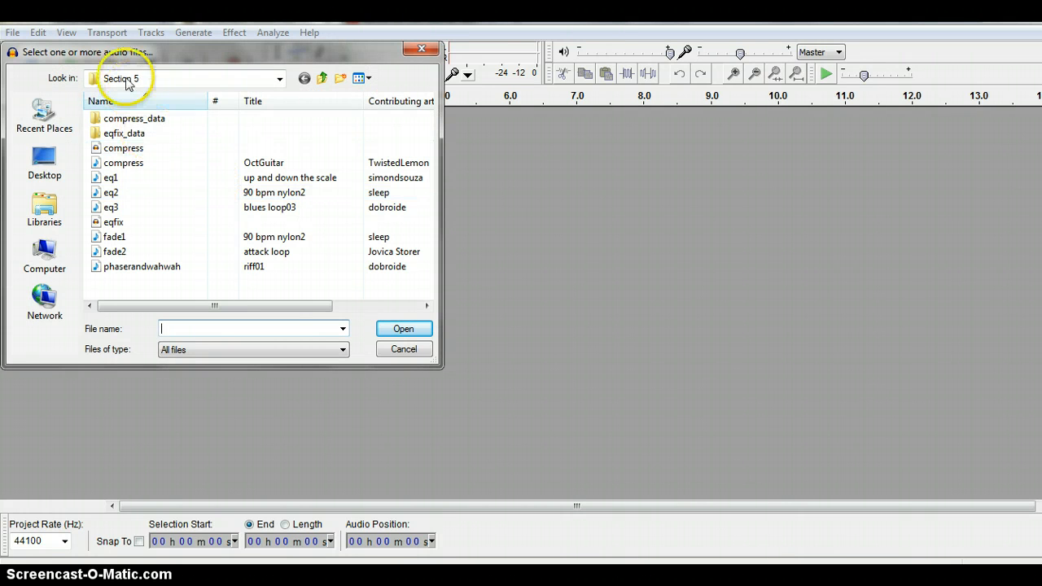
- Import the audio files fade1 and fade2 from the Section 5 folder as separate tracks
left_click(123, 236)
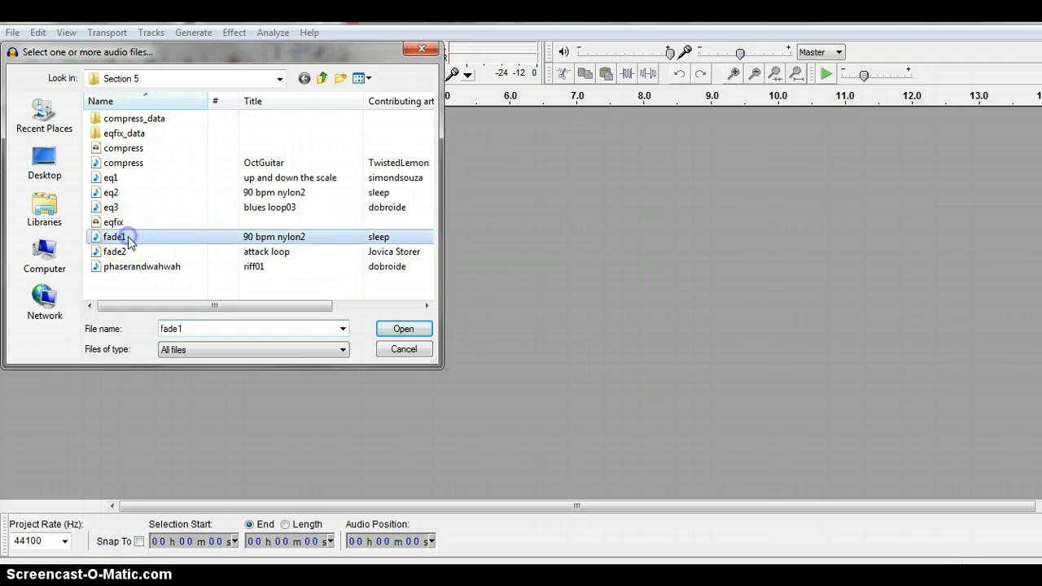
left_click(397, 329)
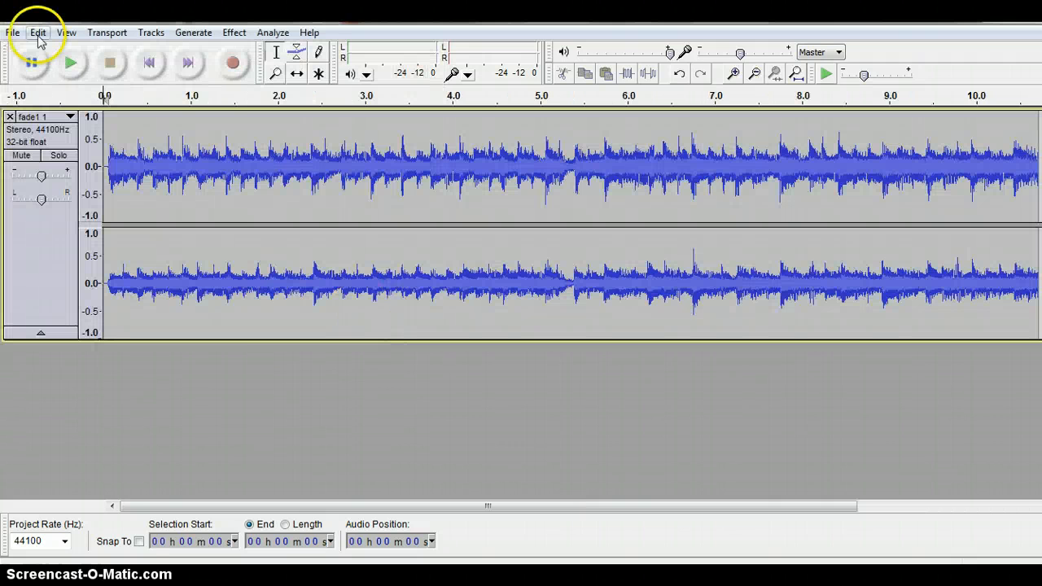
left_click(12, 33)
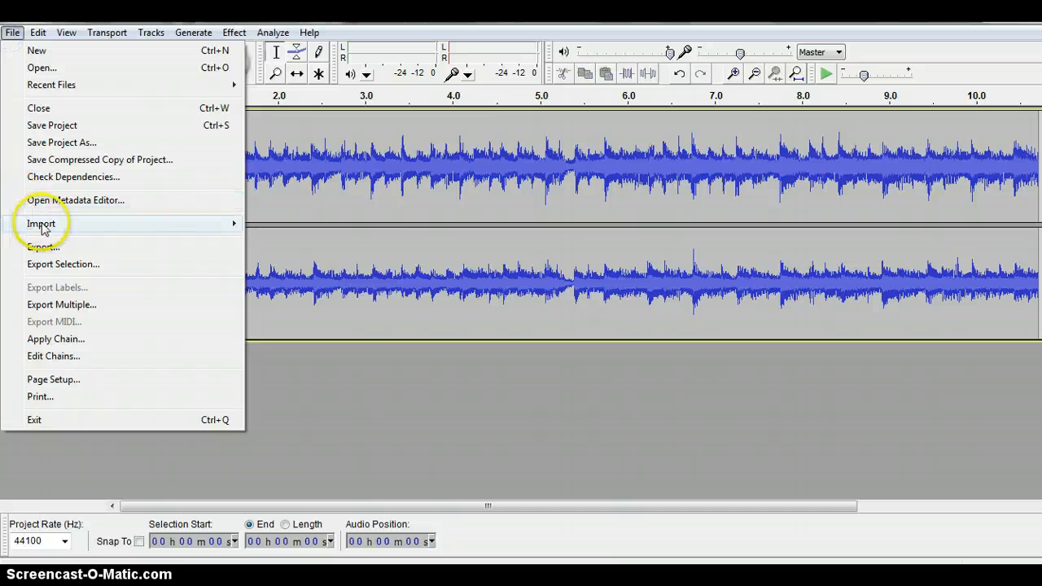
mouse_move(44, 223)
left_click(310, 224)
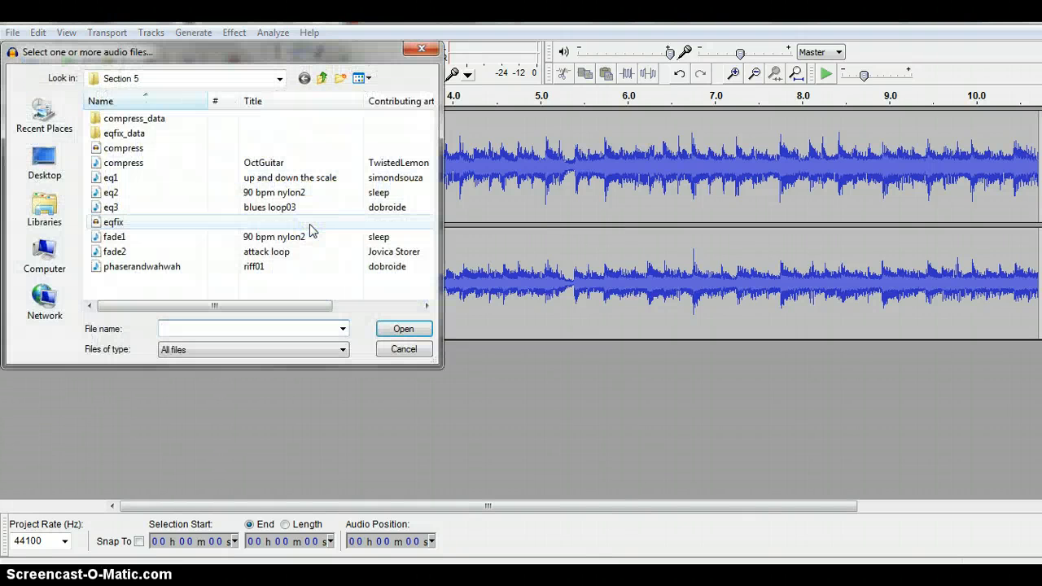
left_click(122, 254)
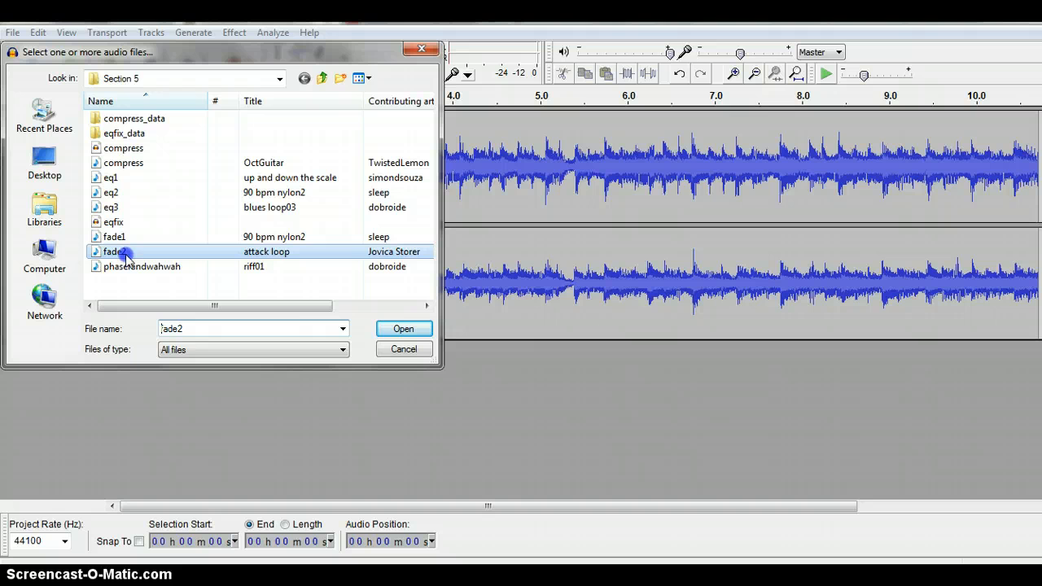
left_click(423, 331)
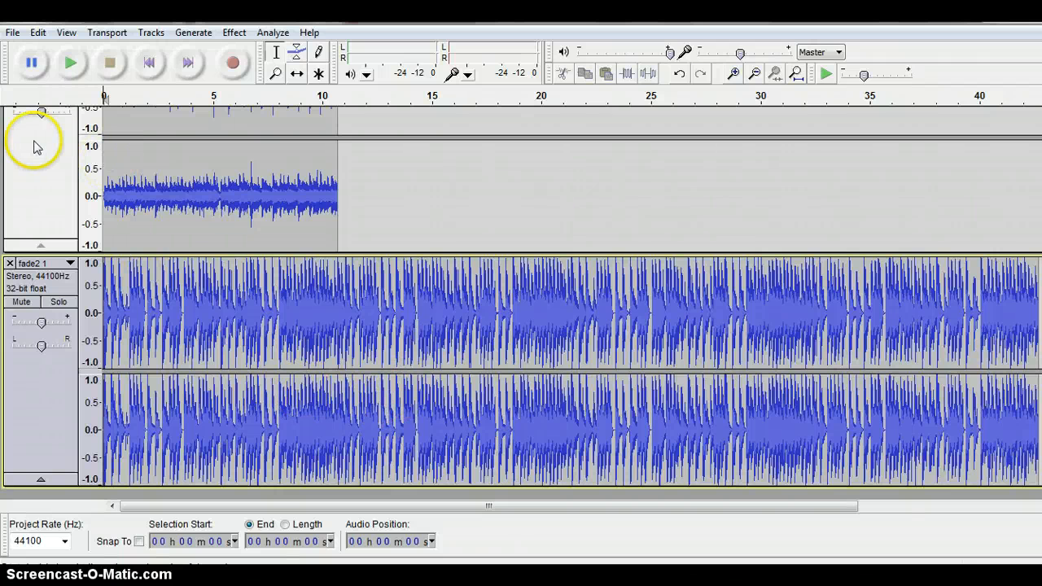
- Normalize the entire fade2 track to a maximum amplitude of -3 dB, with DC offset removal enabled
left_click(44, 279)
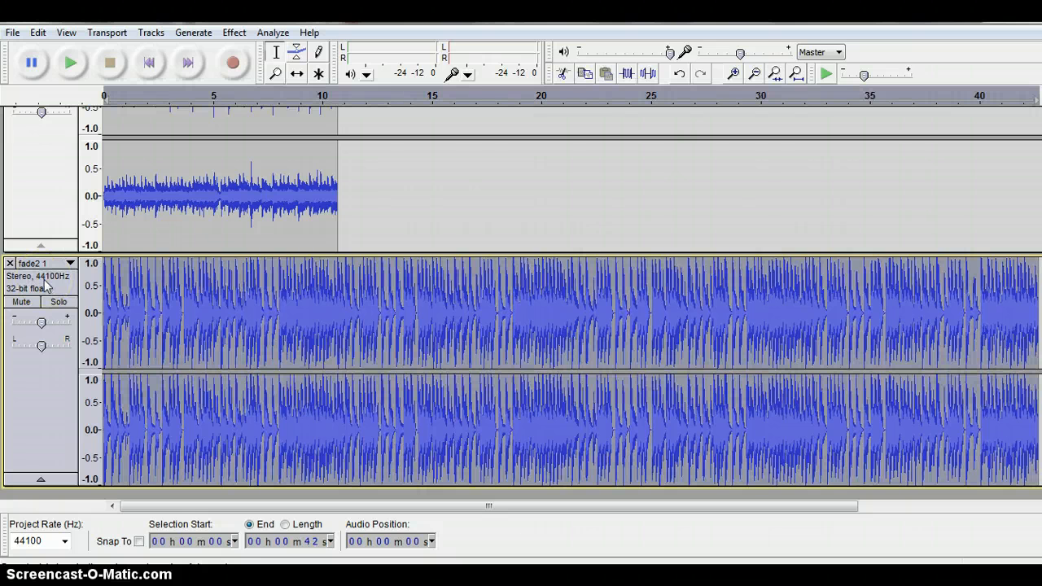
left_click(235, 32)
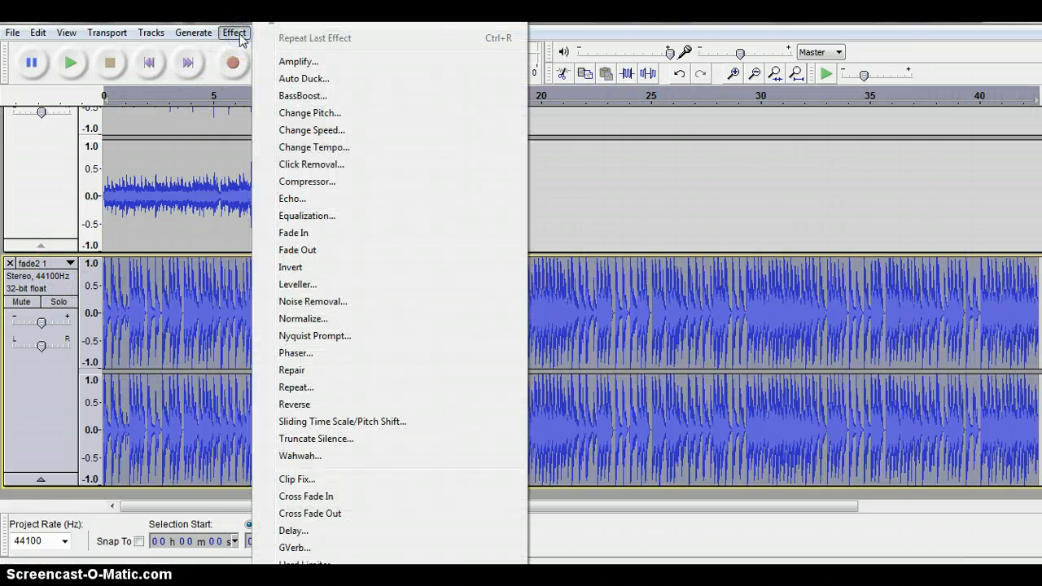
left_click(296, 318)
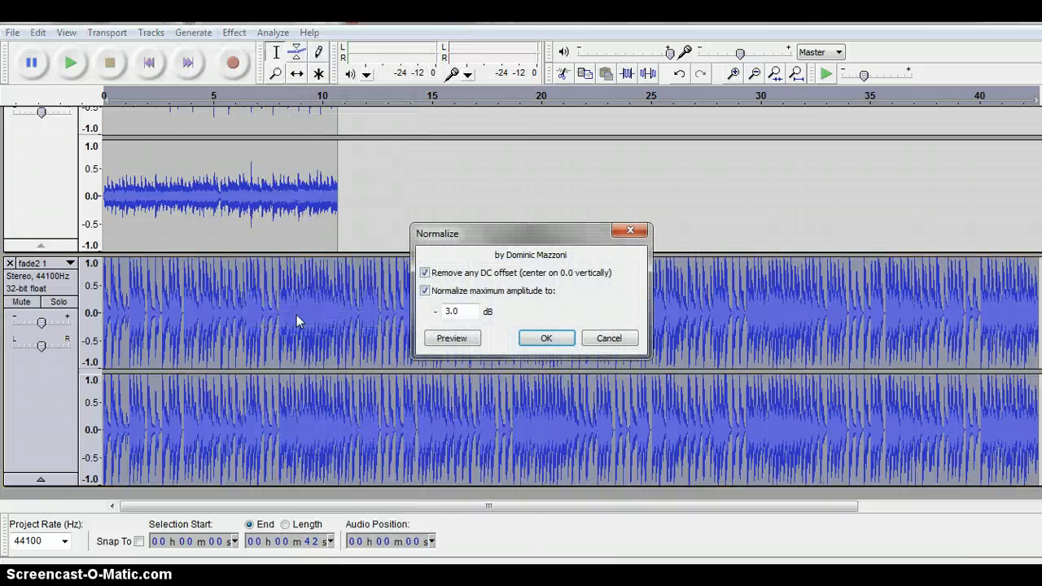
left_click(464, 311)
double_click(464, 311)
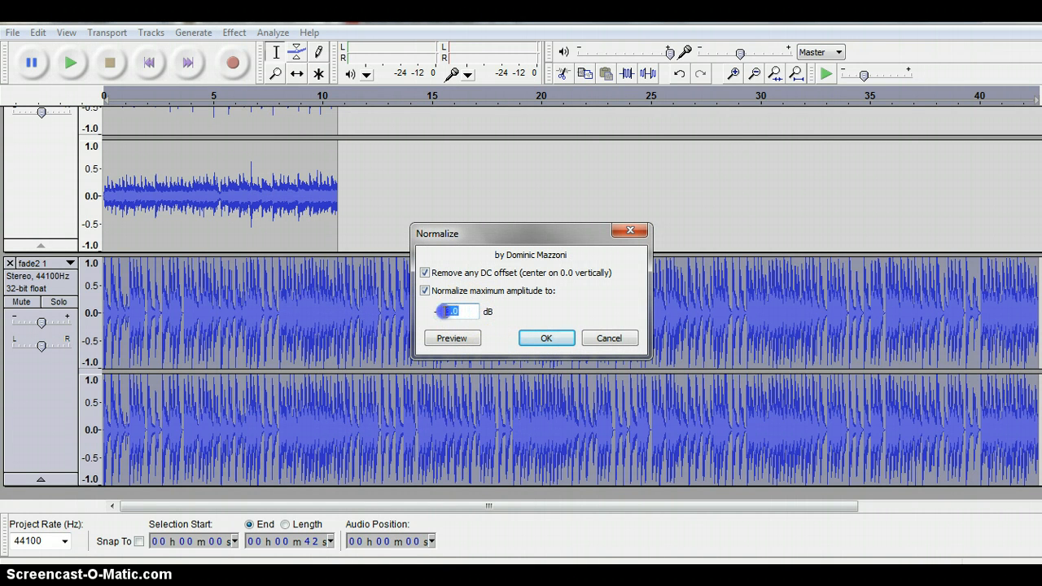
left_click(456, 311)
left_click_drag(463, 311, 436, 311)
type("3")
left_click(547, 338)
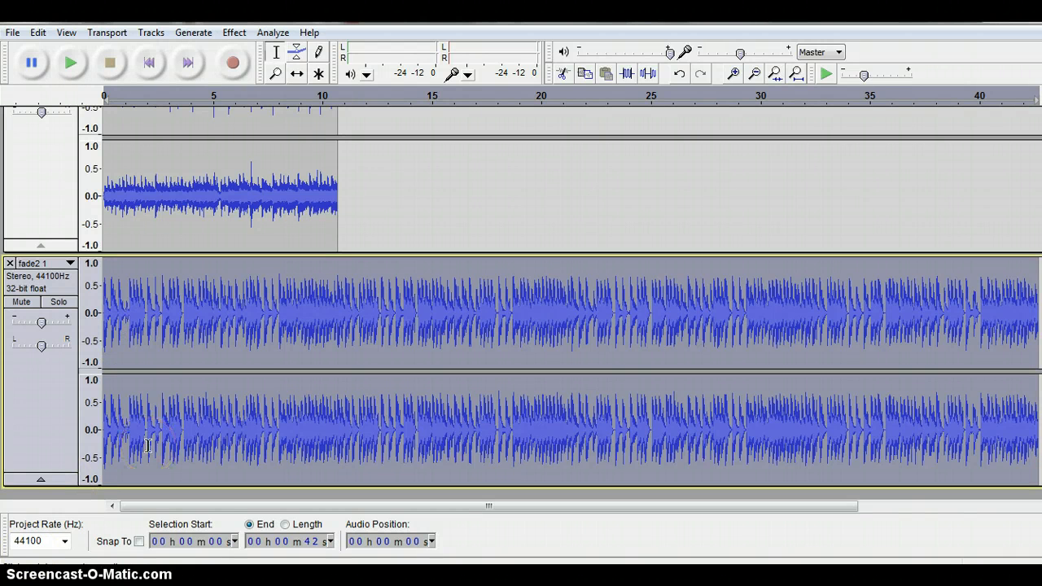
- Apply a Fade In to the first 5 seconds of the fade2 track
left_click(58, 286)
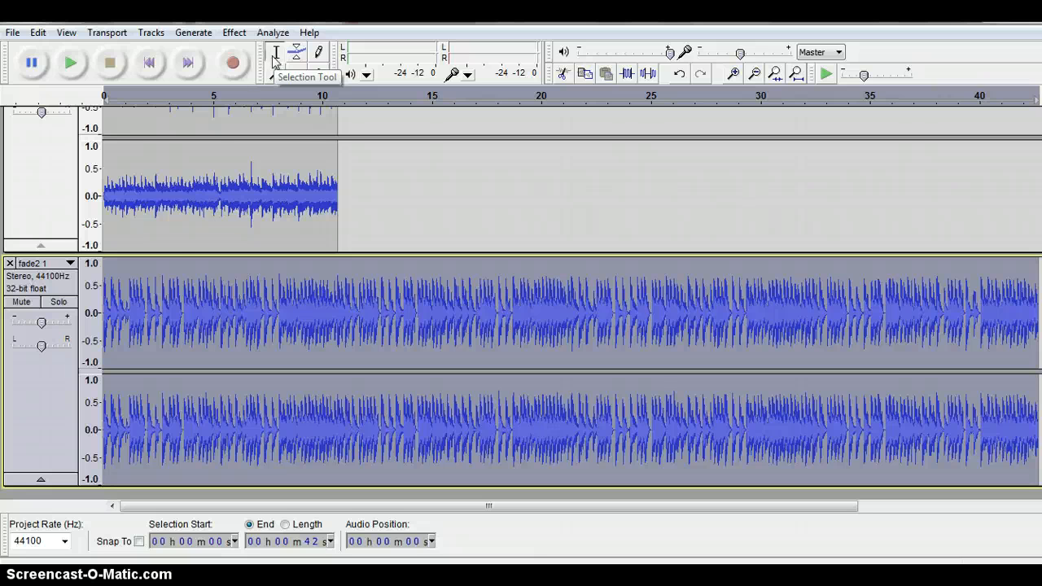
left_click(104, 329)
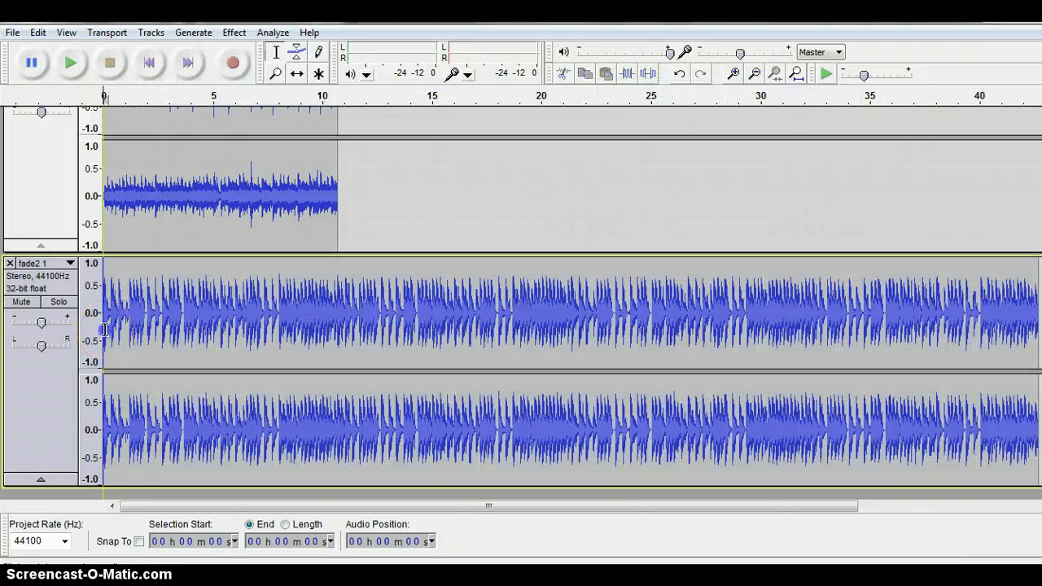
left_click_drag(104, 329, 212, 329)
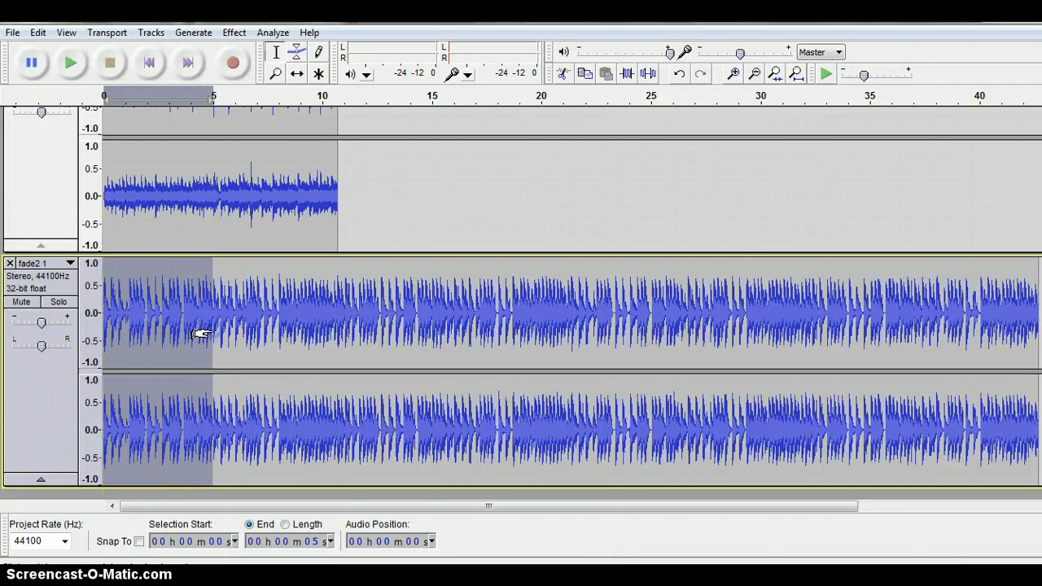
left_click(234, 32)
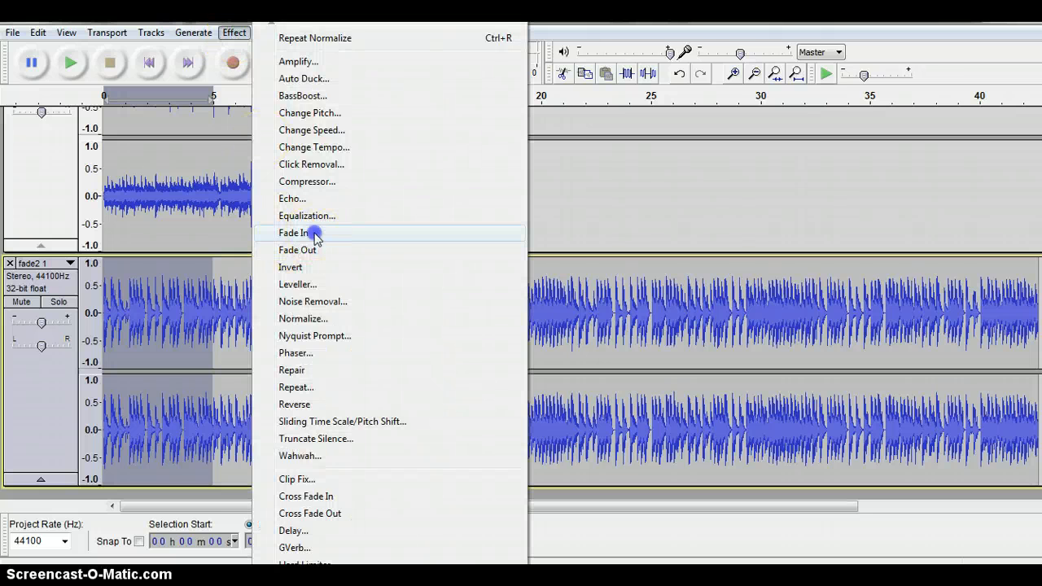
left_click(311, 232)
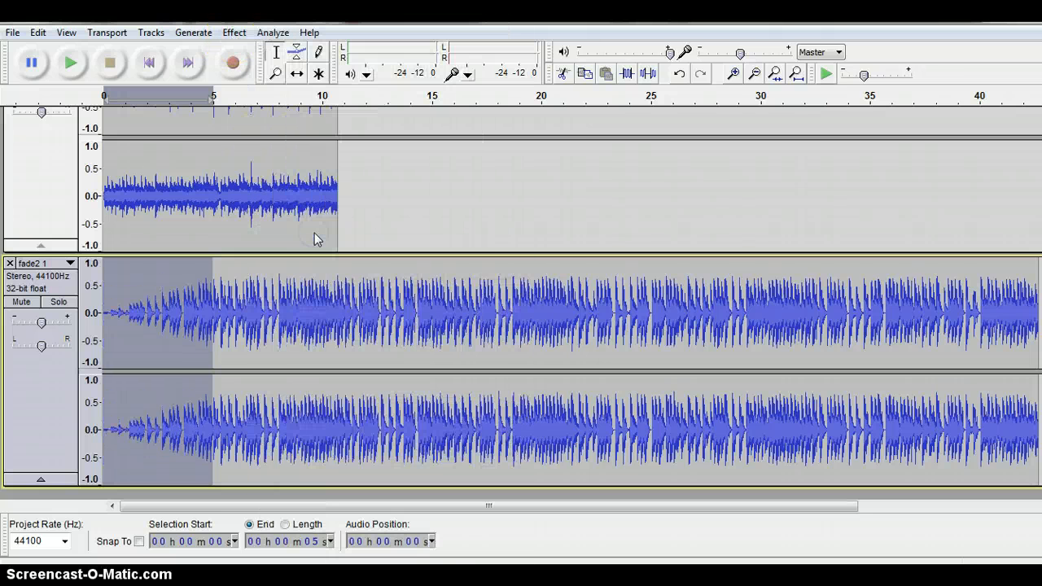
- Solo the fade2 track and play back its faded-in opening
left_click(76, 65)
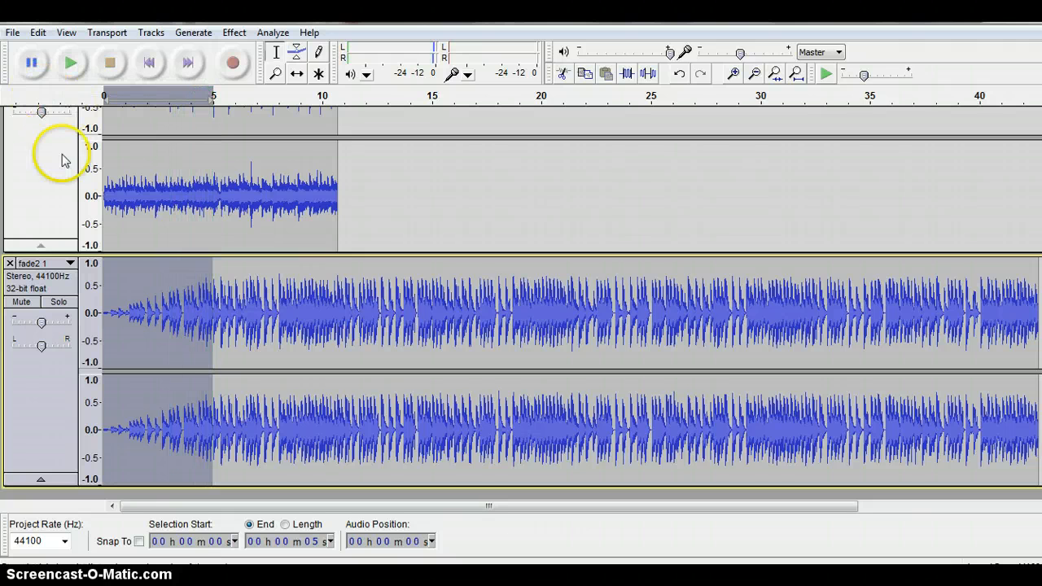
left_click(59, 303)
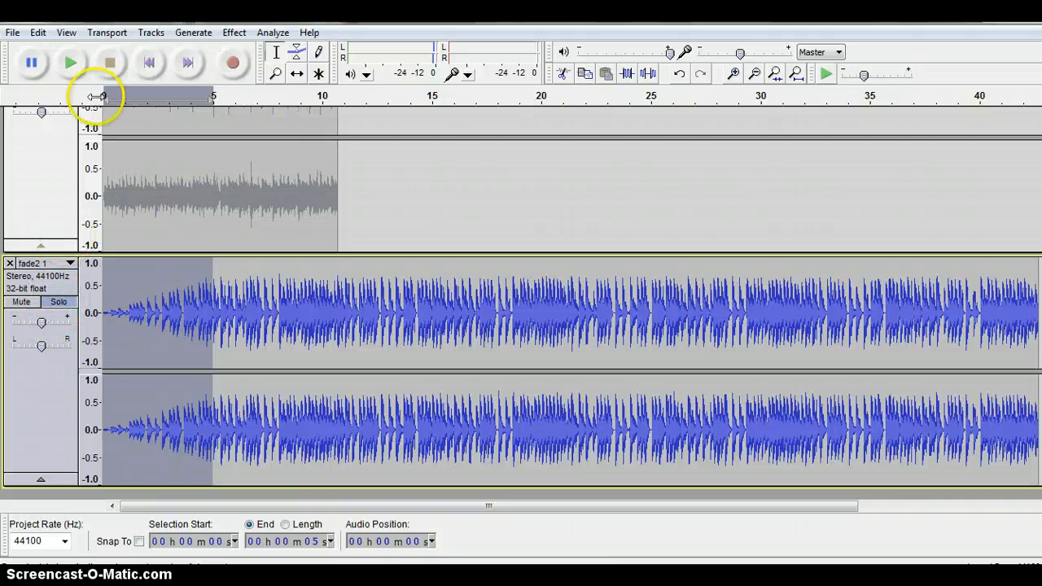
left_click(71, 62)
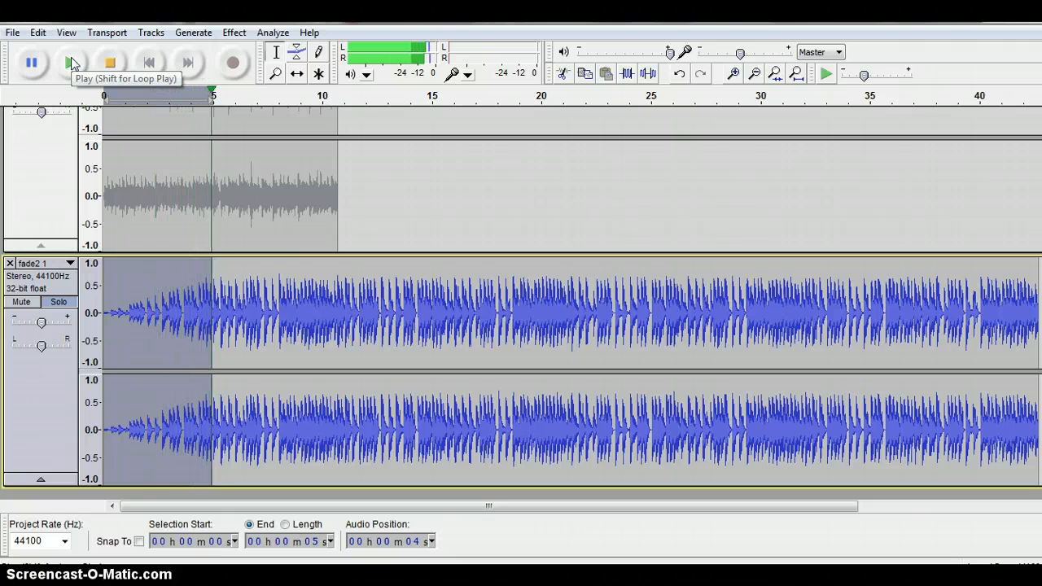
left_click(37, 71)
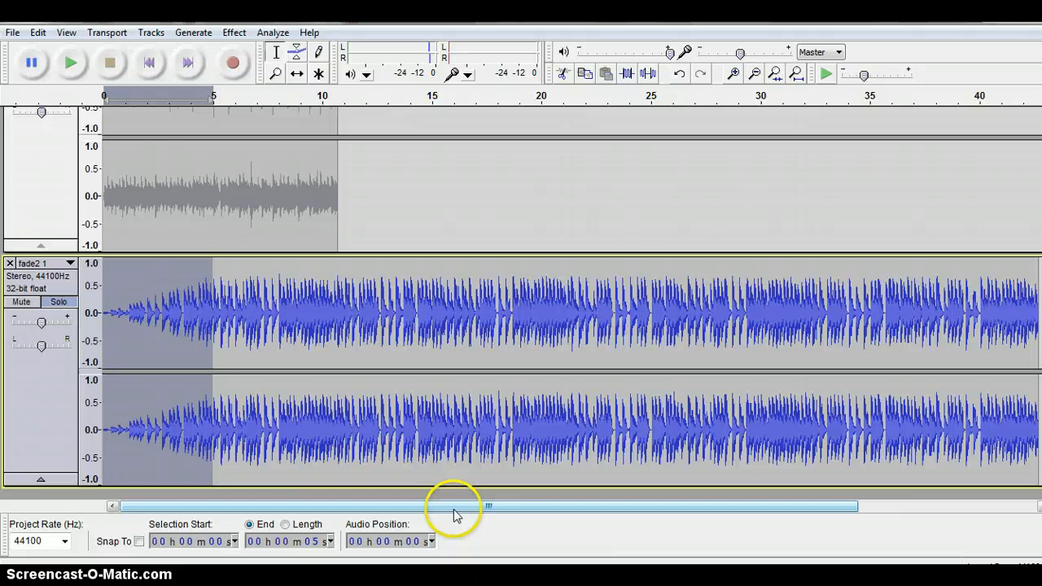
- Apply a Fade Out from about 37 seconds to the end of the fade2 track and play that section
left_click_drag(454, 513, 633, 502)
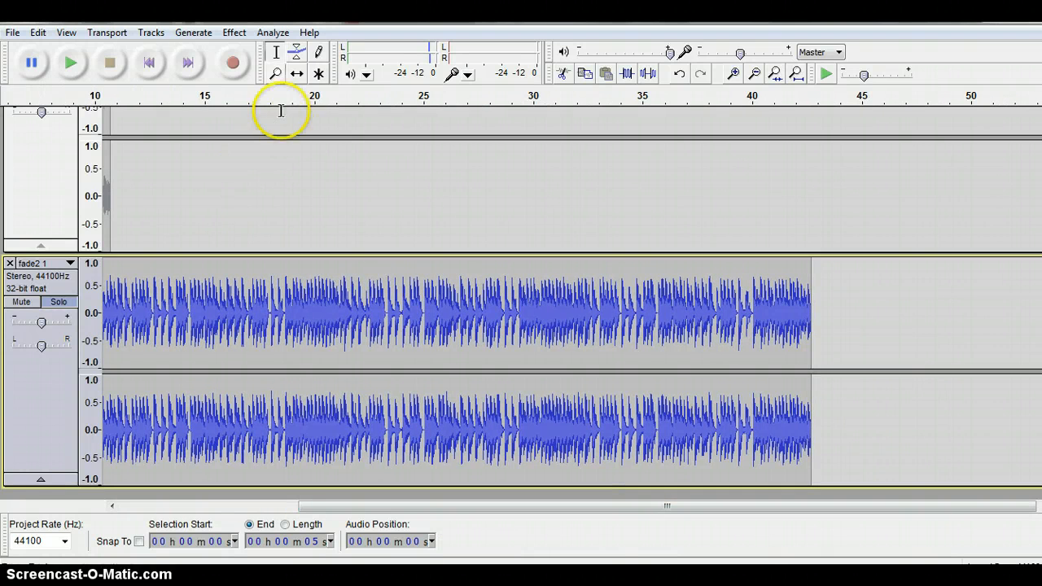
left_click(277, 54)
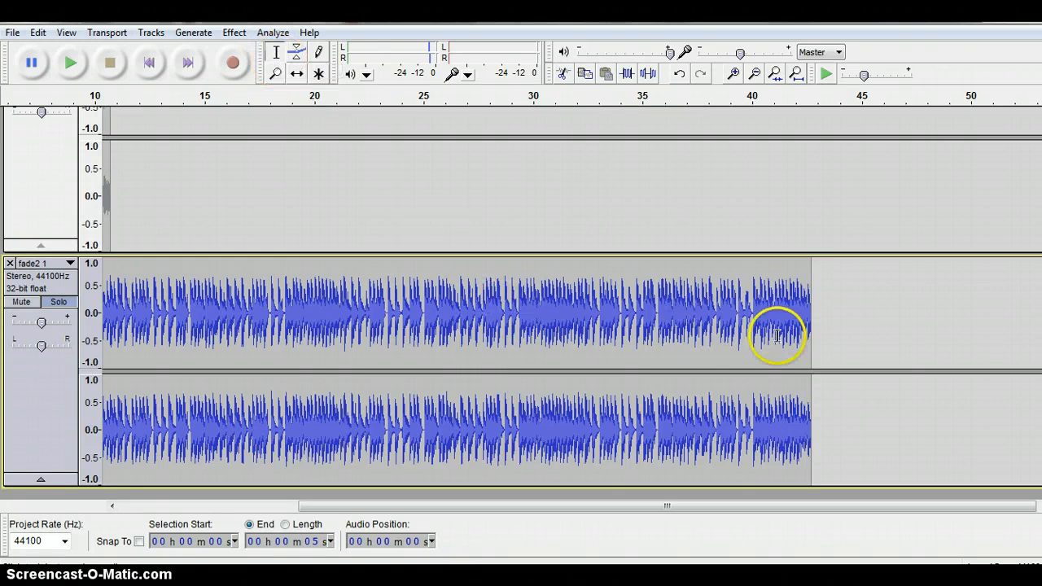
left_click_drag(811, 331, 705, 347)
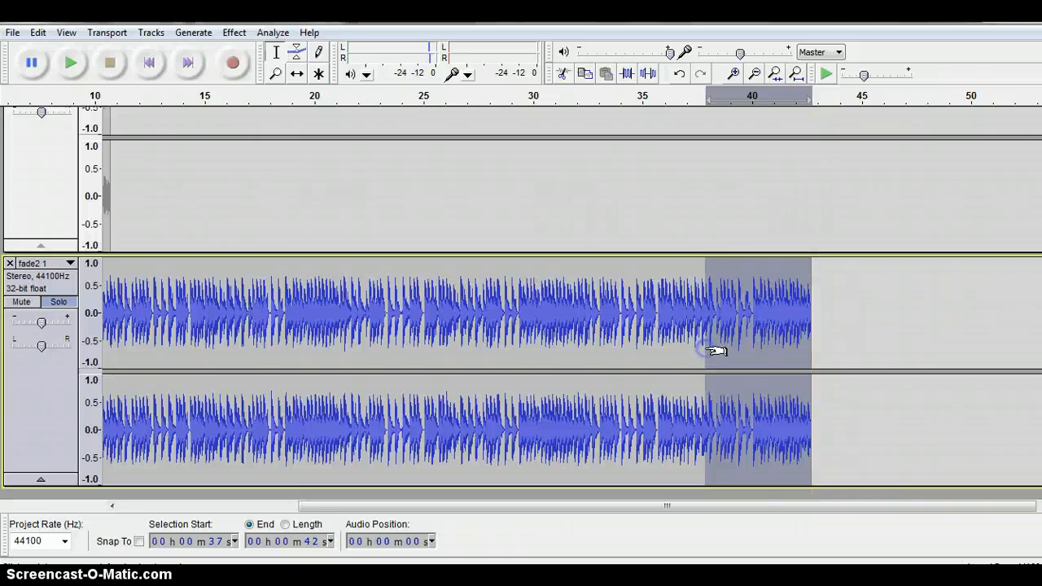
left_click(234, 33)
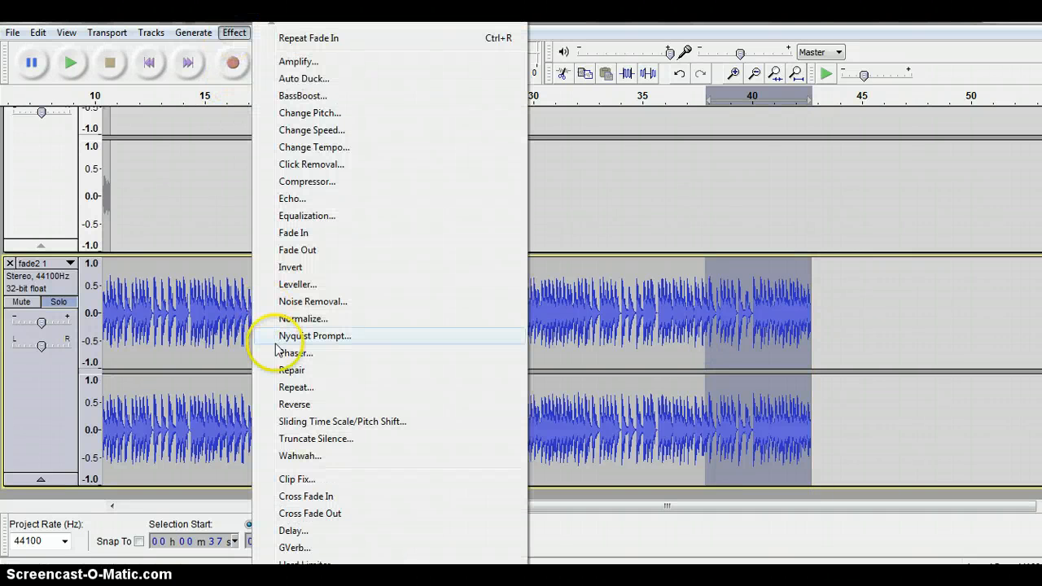
left_click(320, 250)
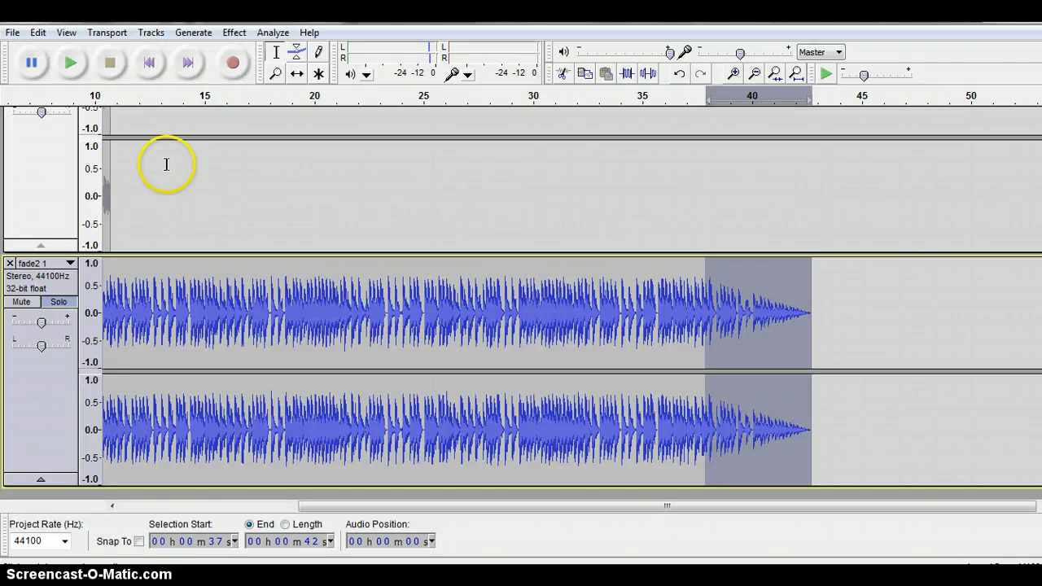
left_click(73, 63)
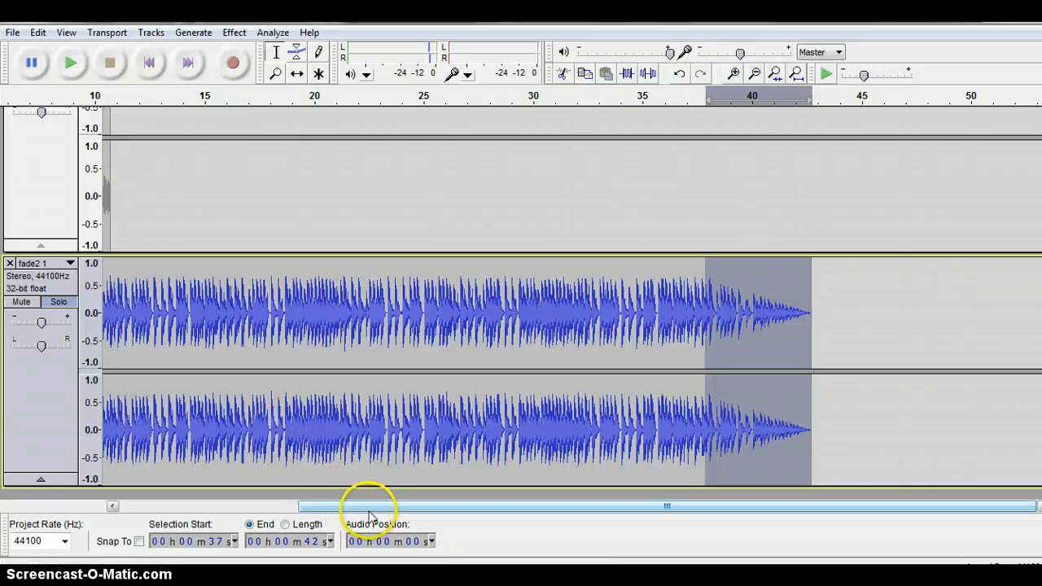
- Silence the fade2 audio between 15 and 20 seconds
left_click_drag(367, 506, 212, 487)
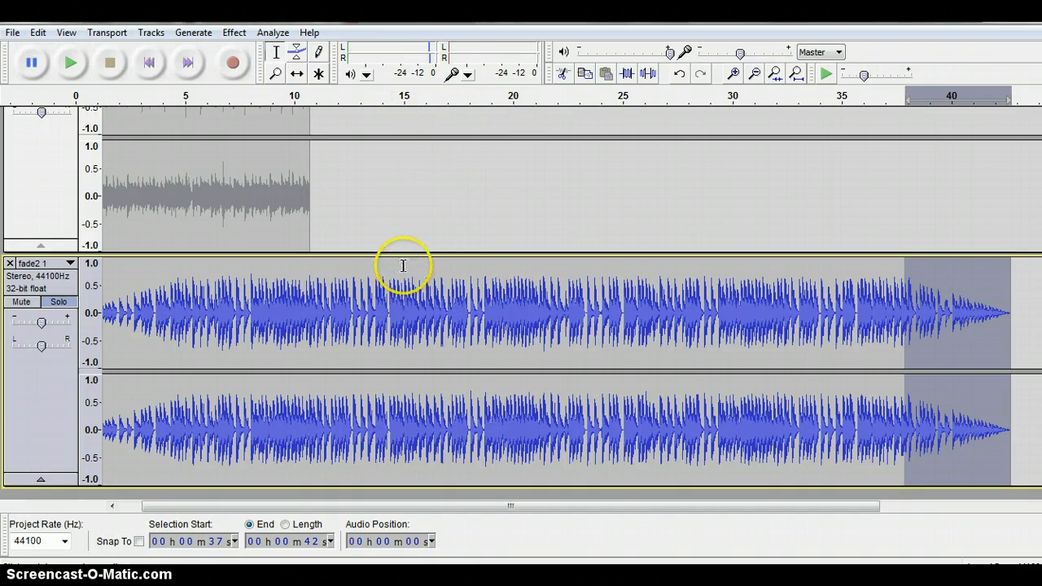
left_click_drag(405, 259, 513, 257)
scroll(502, 260, "up", 2)
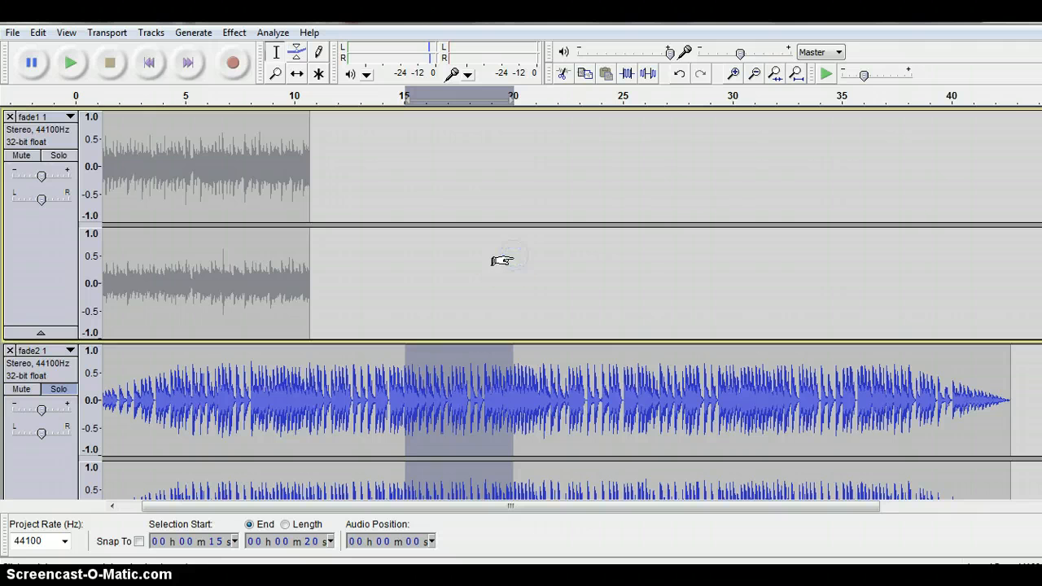
left_click(40, 35)
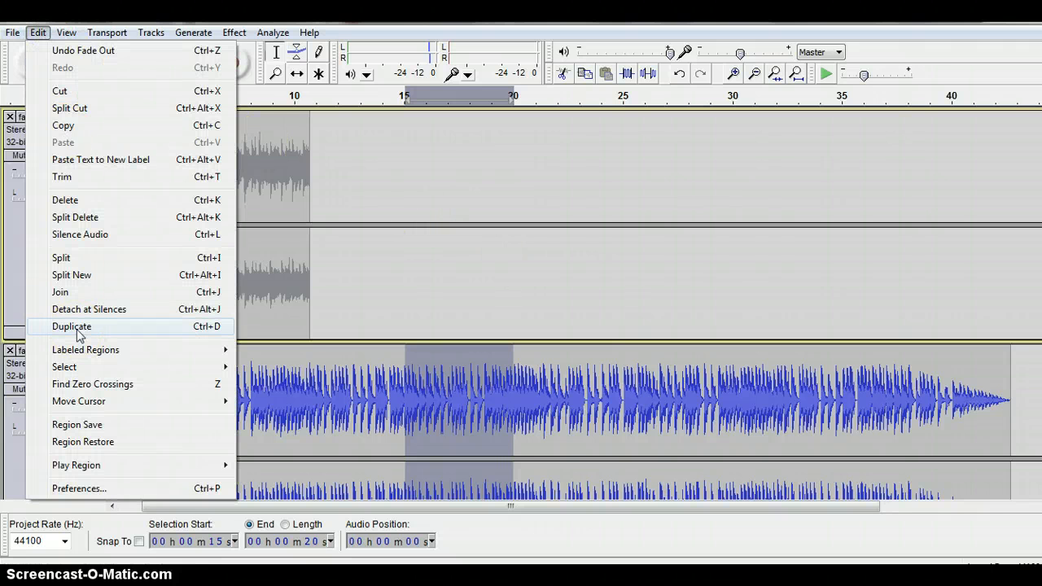
left_click(86, 234)
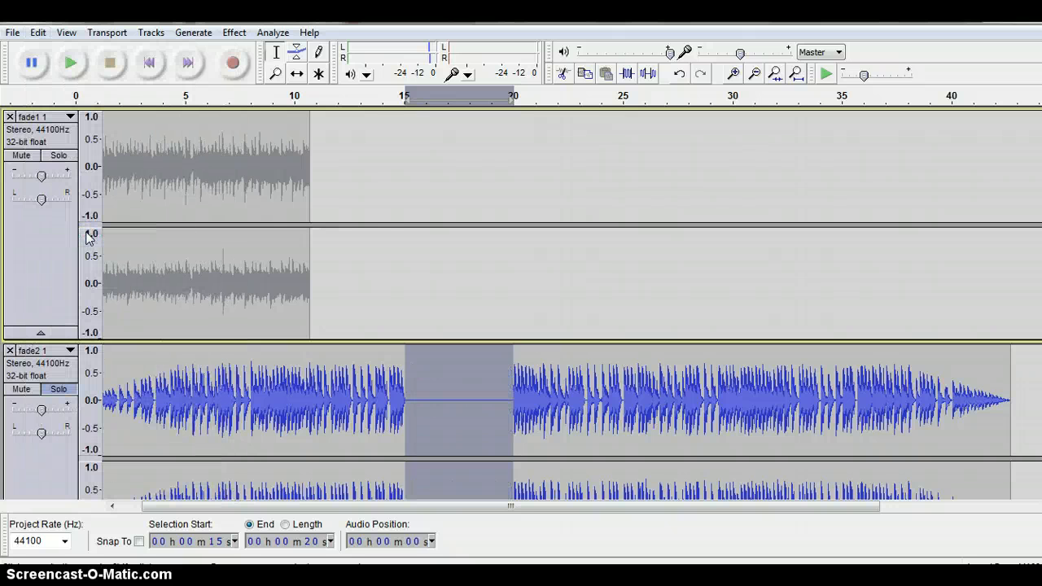
- Shift the whole fade1 clip along the timeline with the Time Shift Tool so it spans about 12 to 22 seconds, overlapping the silent gap
left_click_drag(156, 162, 221, 162)
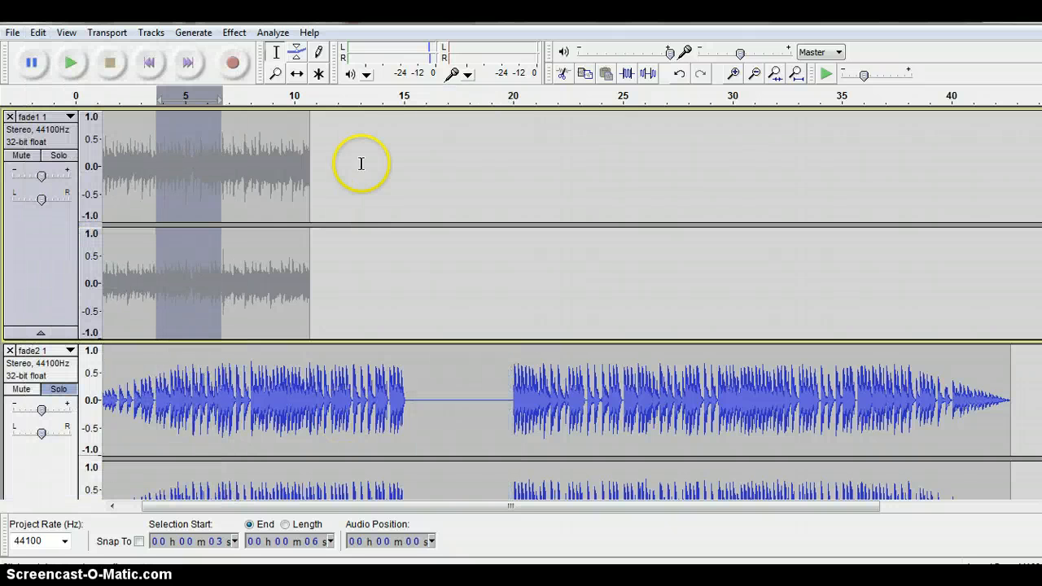
left_click(297, 74)
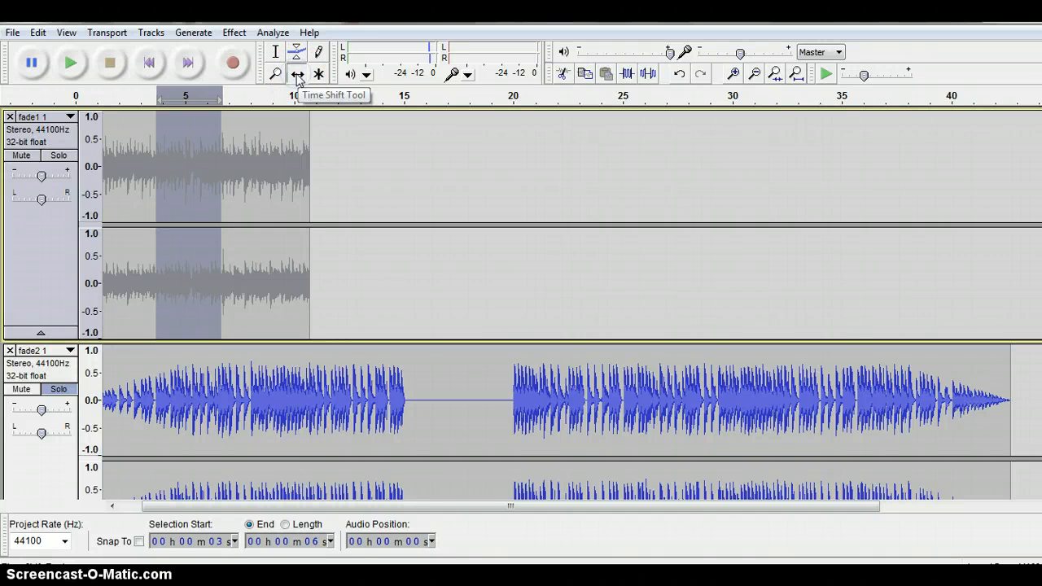
left_click(64, 146)
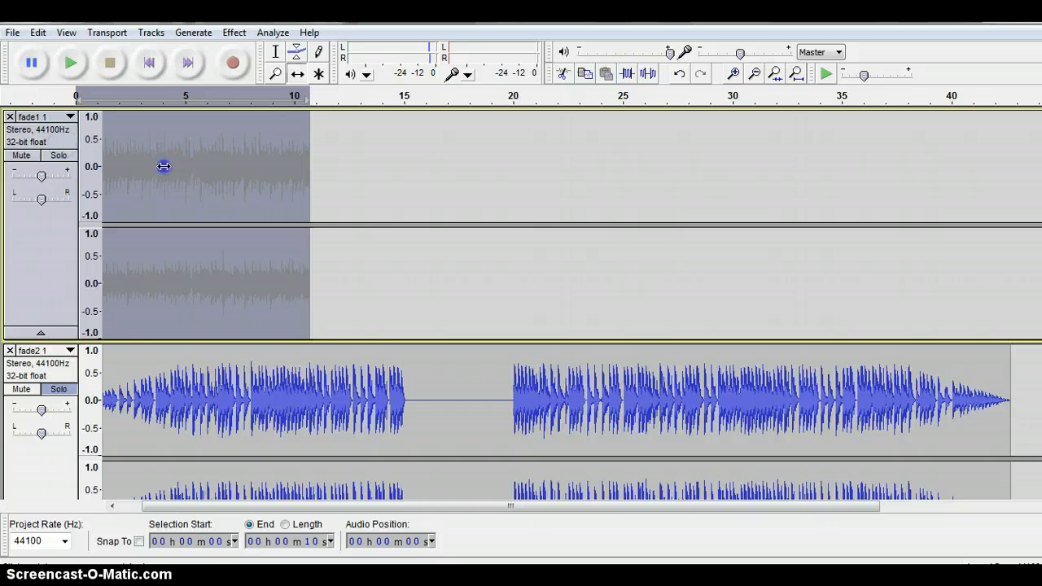
left_click_drag(164, 166, 431, 197)
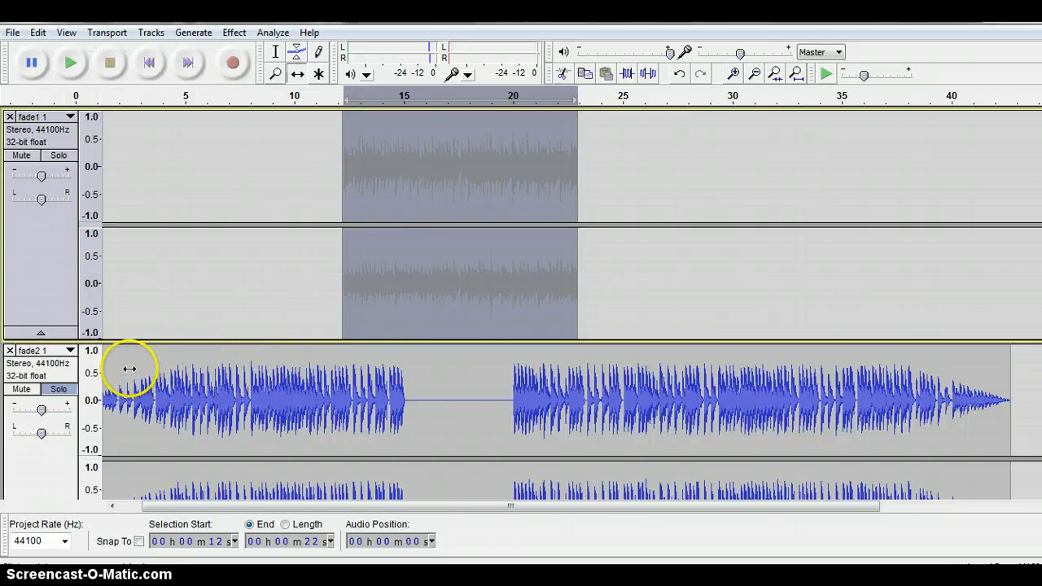
- Apply Cross Fade Out to the fade2 audio between about 12 and 15 seconds, from the fade1 clip's start to the silent gap
left_click(64, 370)
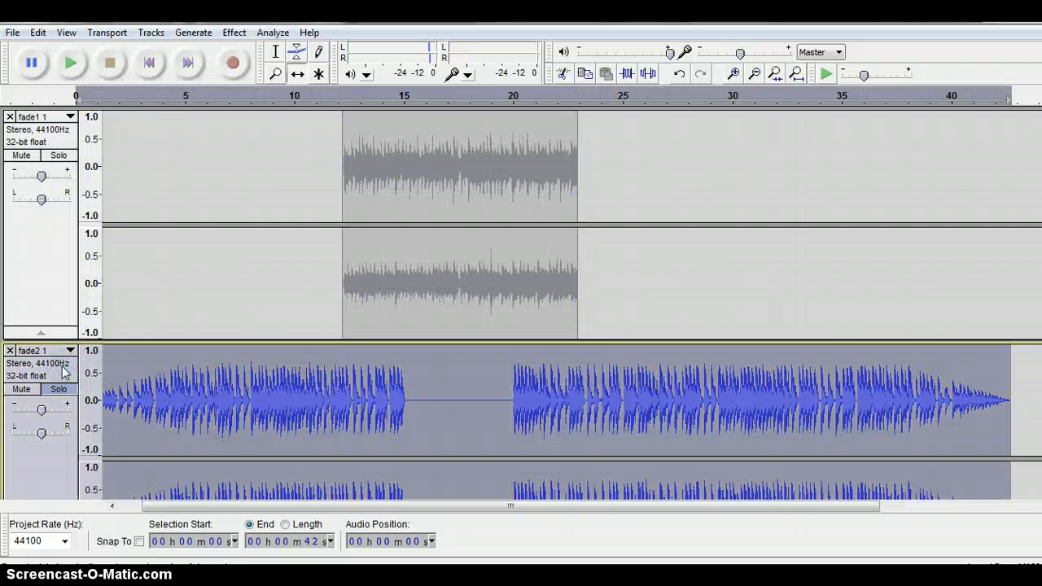
left_click(275, 53)
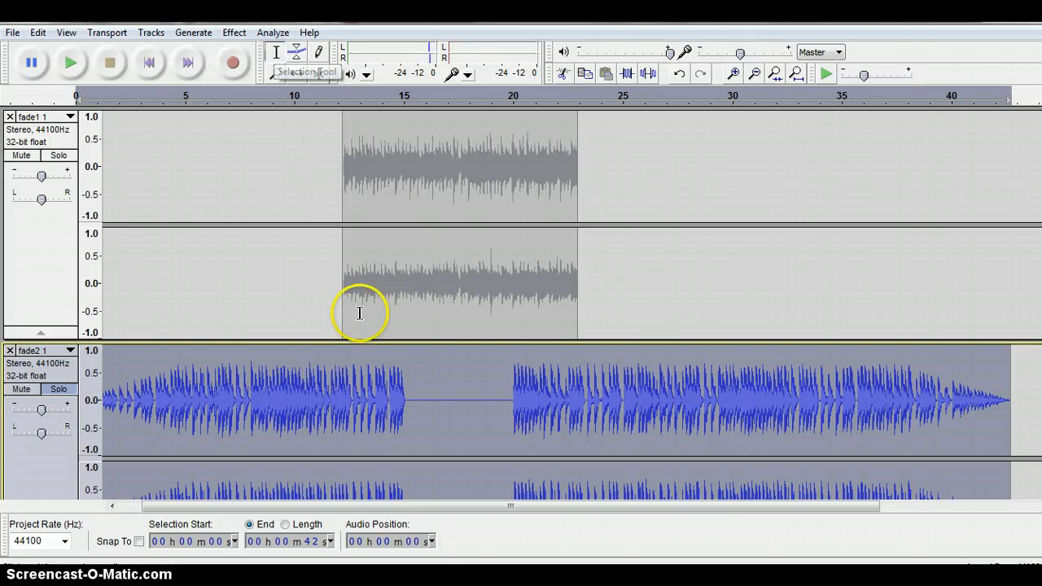
left_click(405, 400)
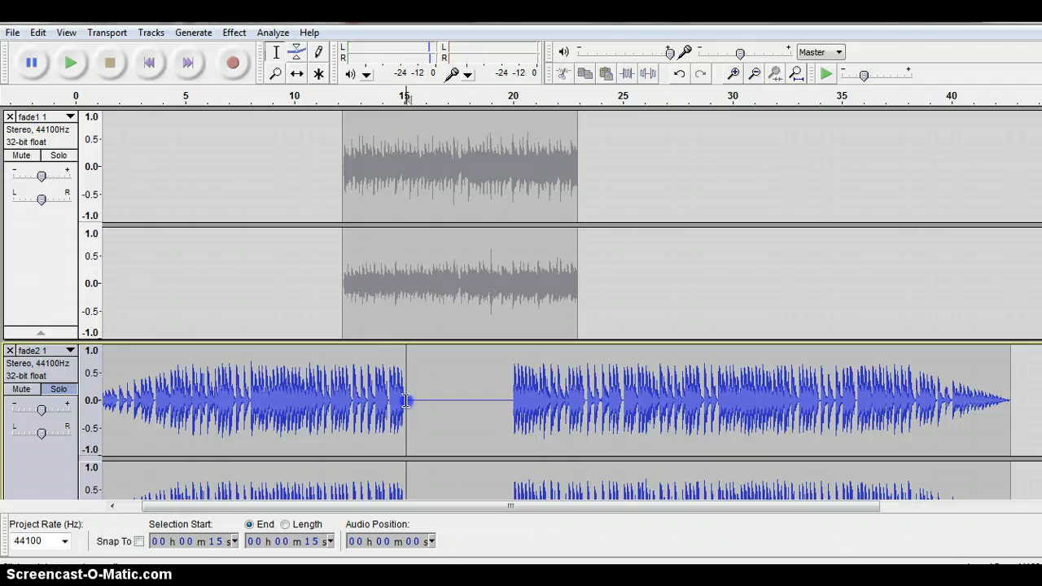
left_click_drag(406, 401, 340, 418)
scroll(340, 419, "down", 3)
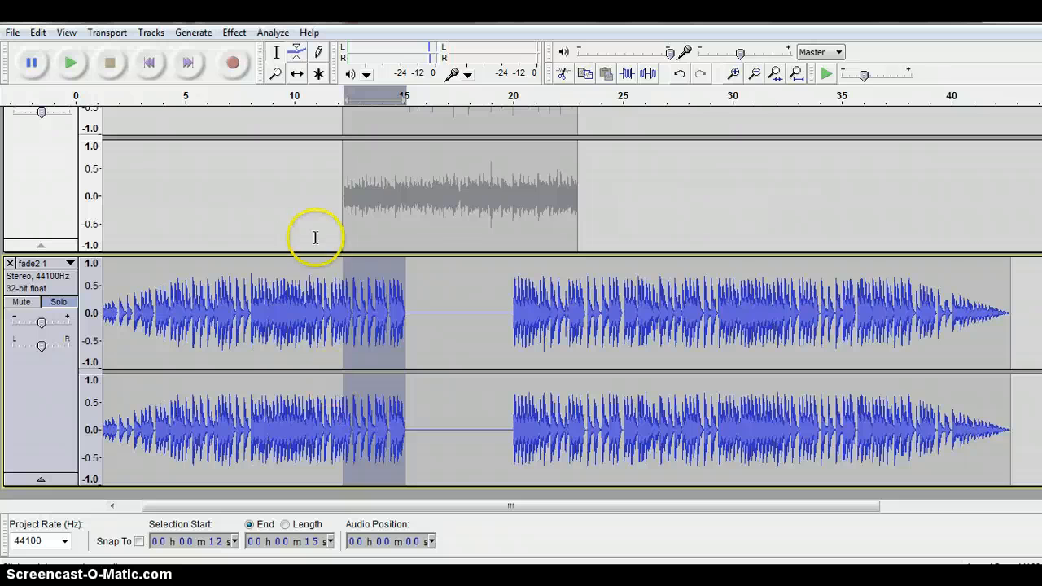
left_click(235, 32)
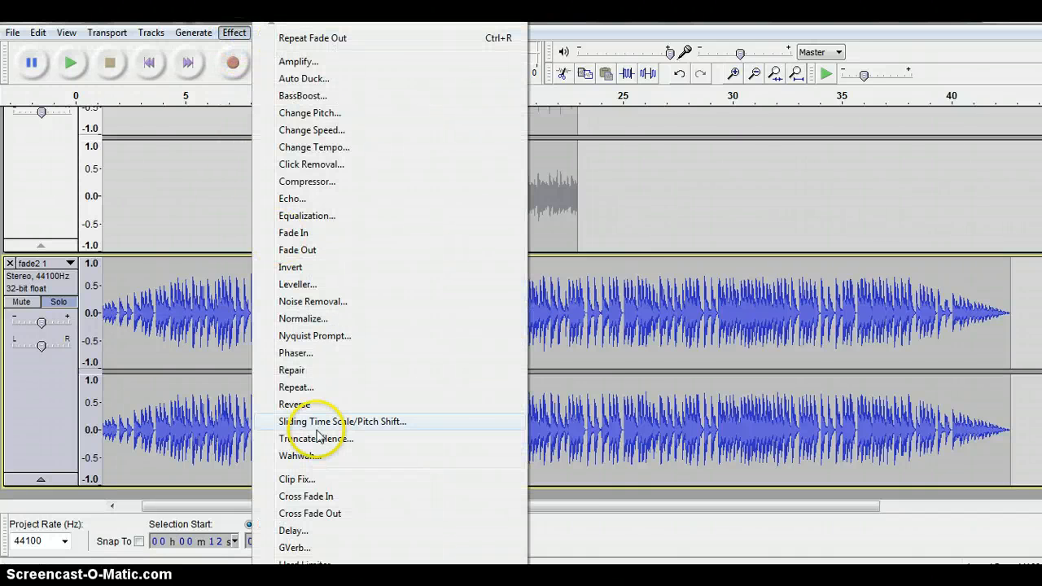
left_click(326, 514)
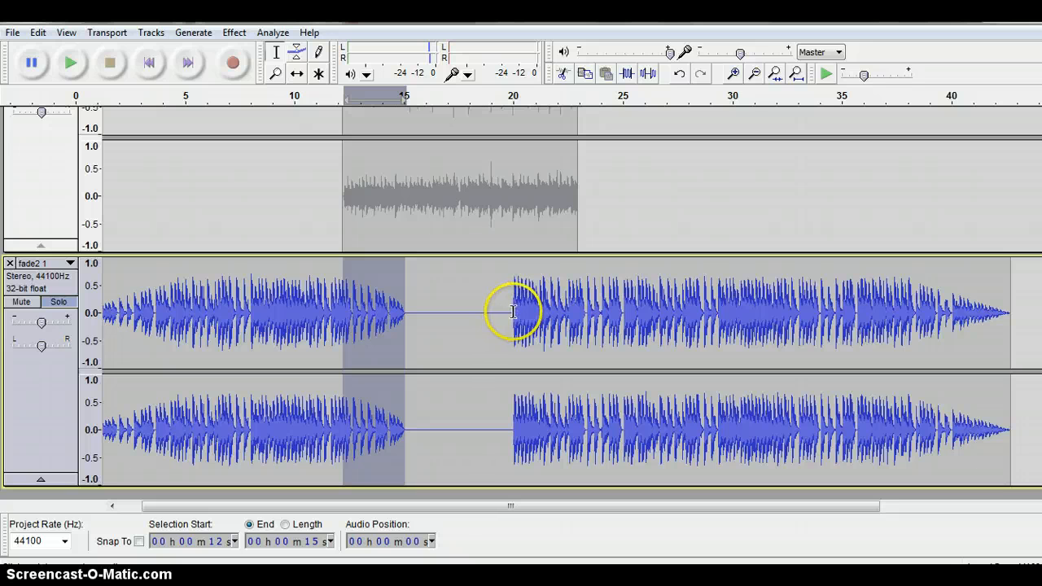
- Apply Cross Fade In to the fade2 audio from 20 seconds to about 22 seconds, where the fade1 clip ends
left_click_drag(512, 312, 579, 315)
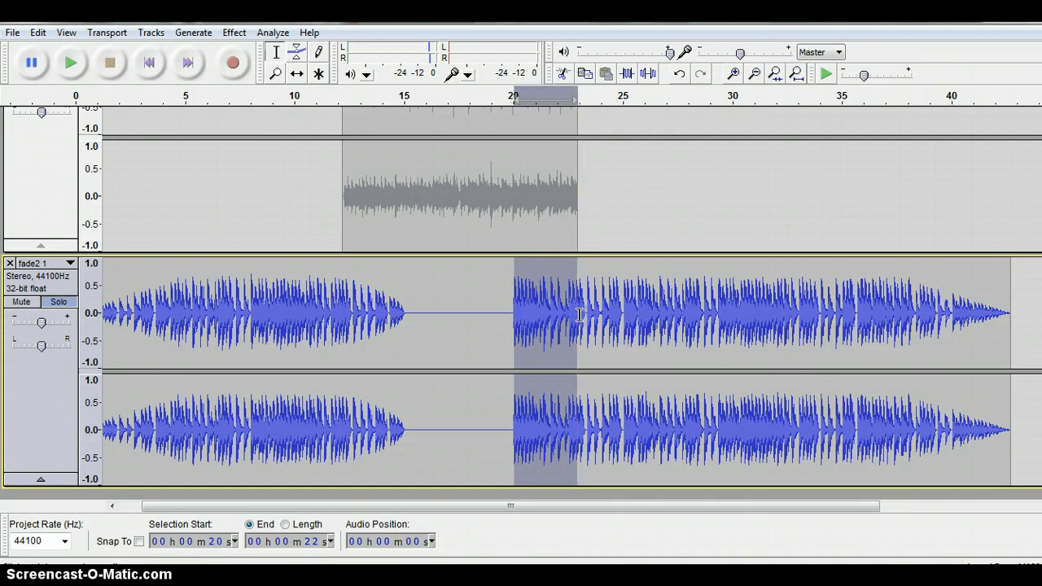
left_click(234, 34)
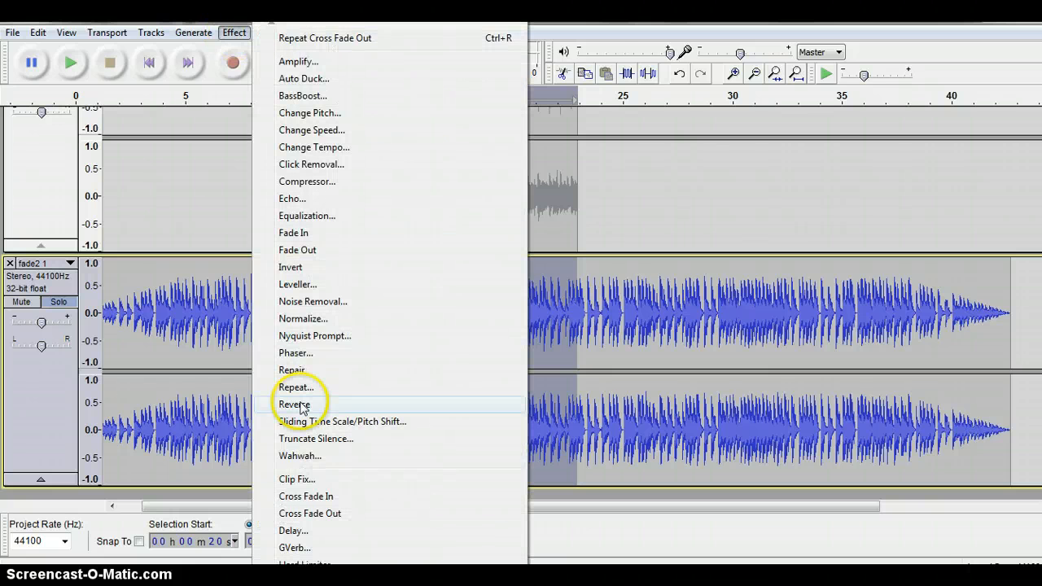
left_click(305, 496)
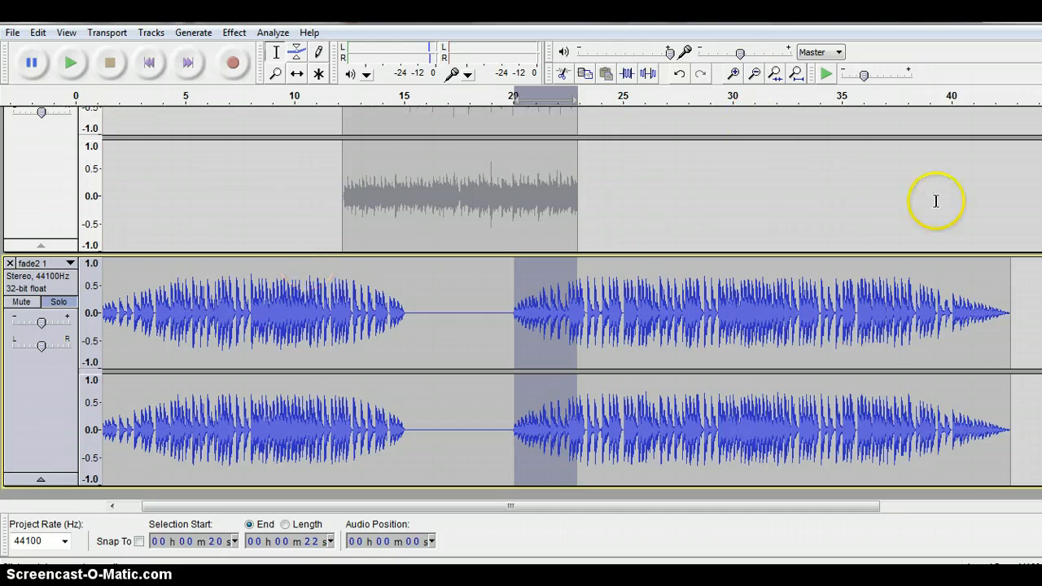
- Apply Cross Fade In to the opening of the fade1 clip, between about 12 and 15 seconds
scroll(521, 304, "up", 2)
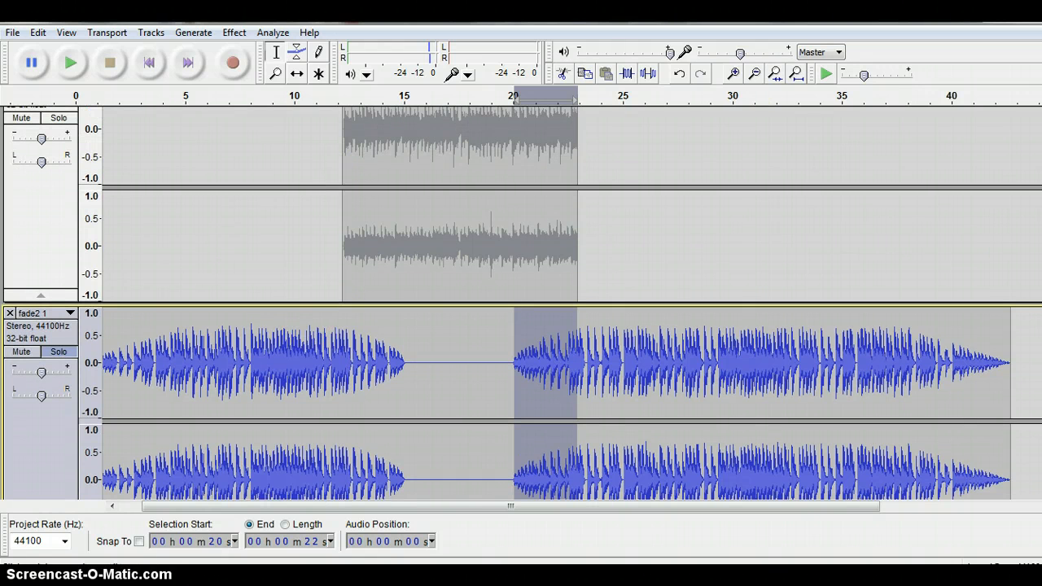
scroll(521, 304, "up", 1)
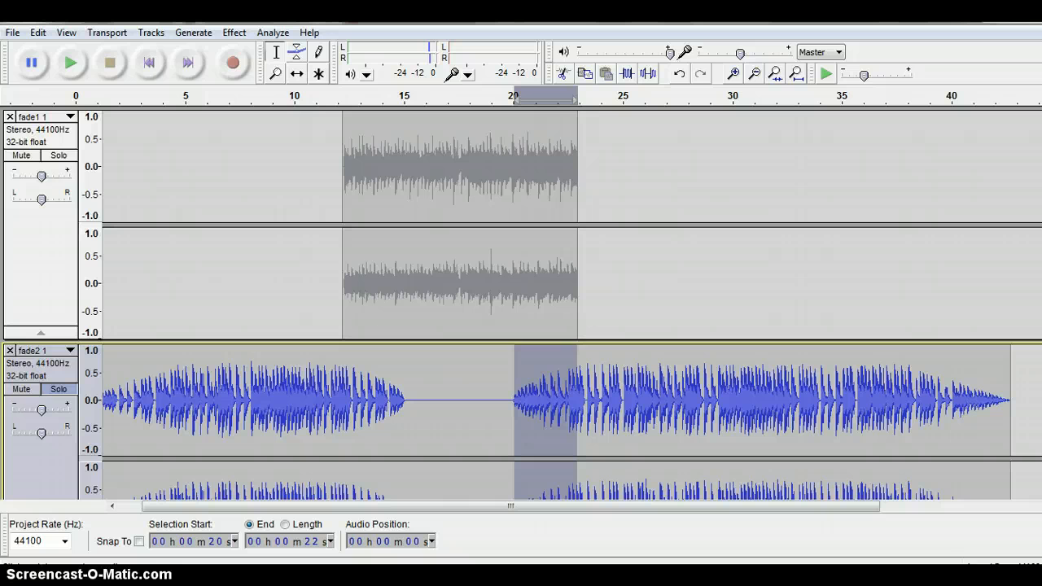
left_click(45, 139)
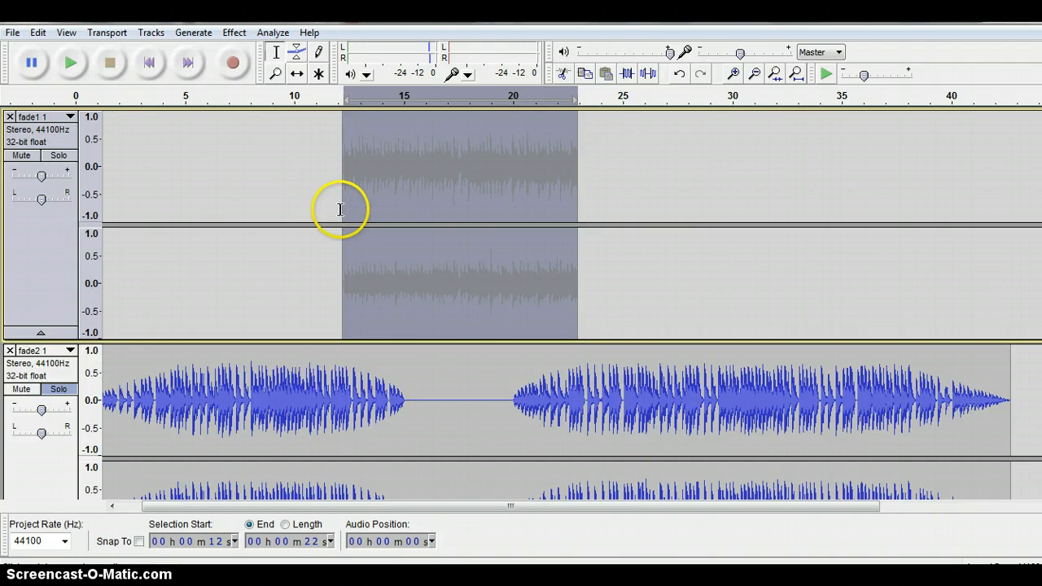
left_click_drag(340, 209, 405, 228)
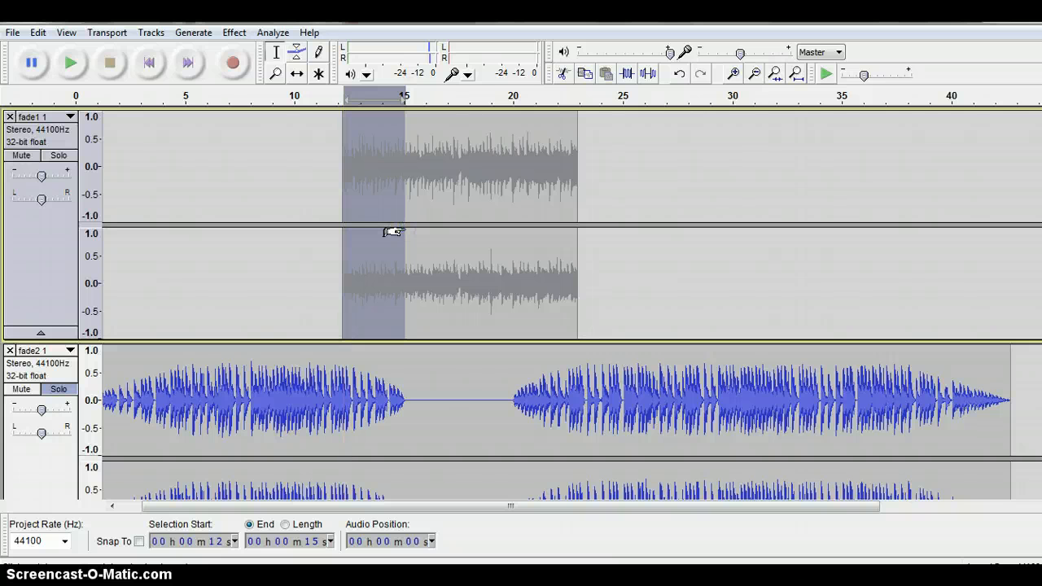
left_click(235, 33)
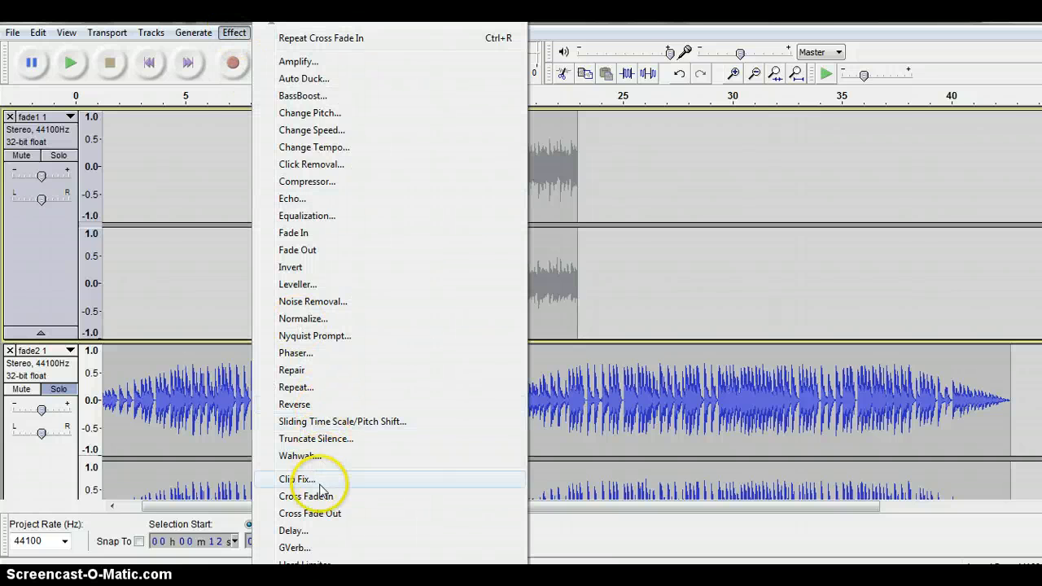
left_click(317, 498)
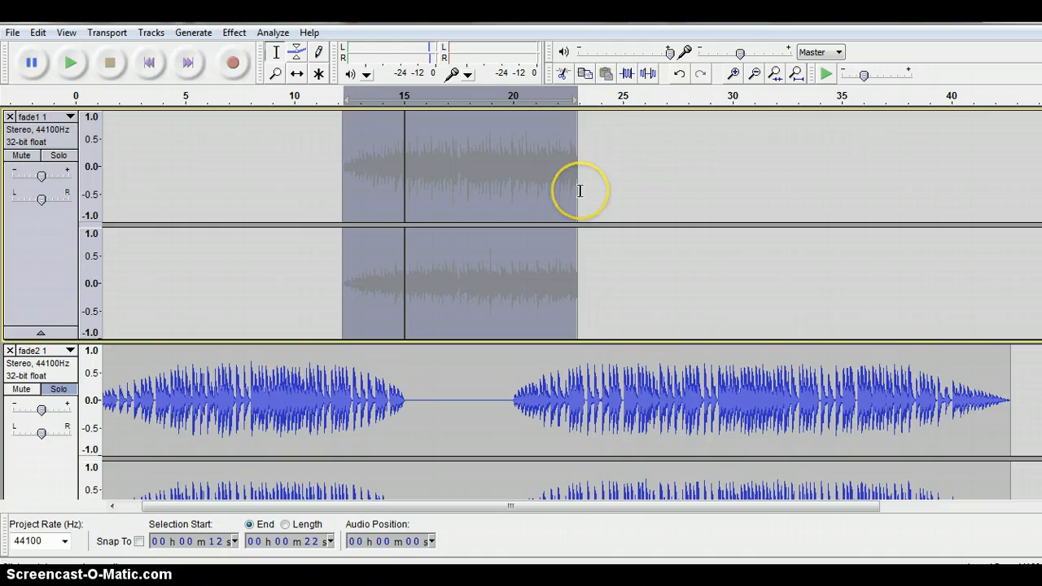
- Apply Cross Fade Out to the ending of the fade1 clip, from about 20 seconds to its end
left_click_drag(579, 191, 512, 205)
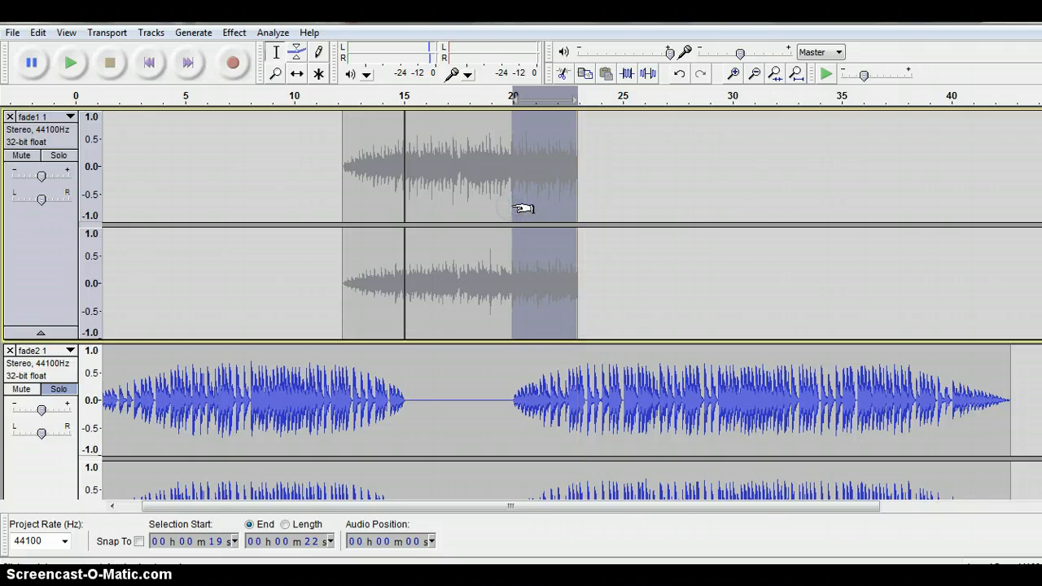
left_click(234, 33)
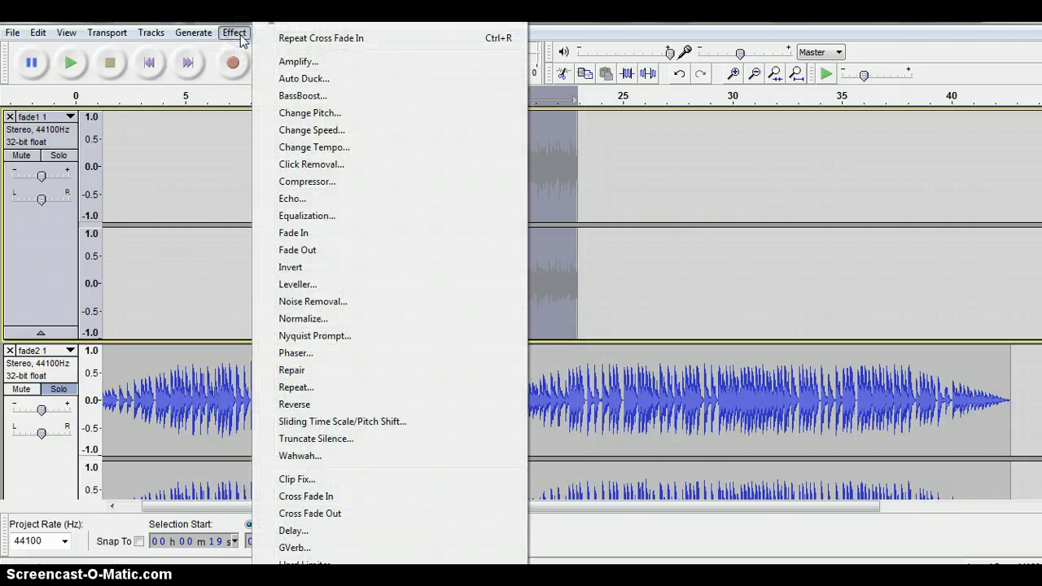
left_click(313, 512)
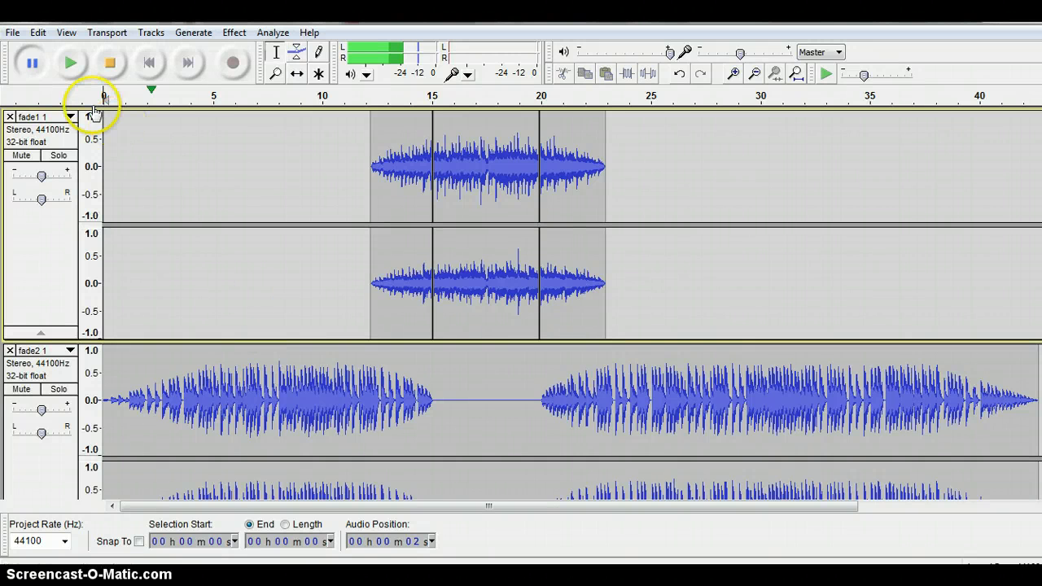
- Clear any selection and play both tracks together from the start past the two crossfades, stopping at about 26 seconds
left_click(39, 32)
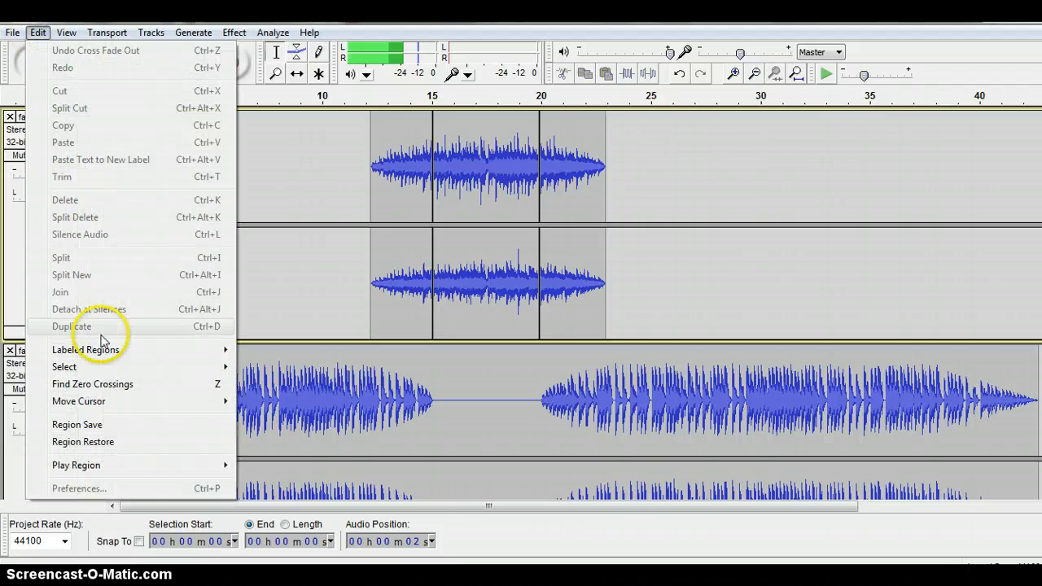
mouse_move(96, 369)
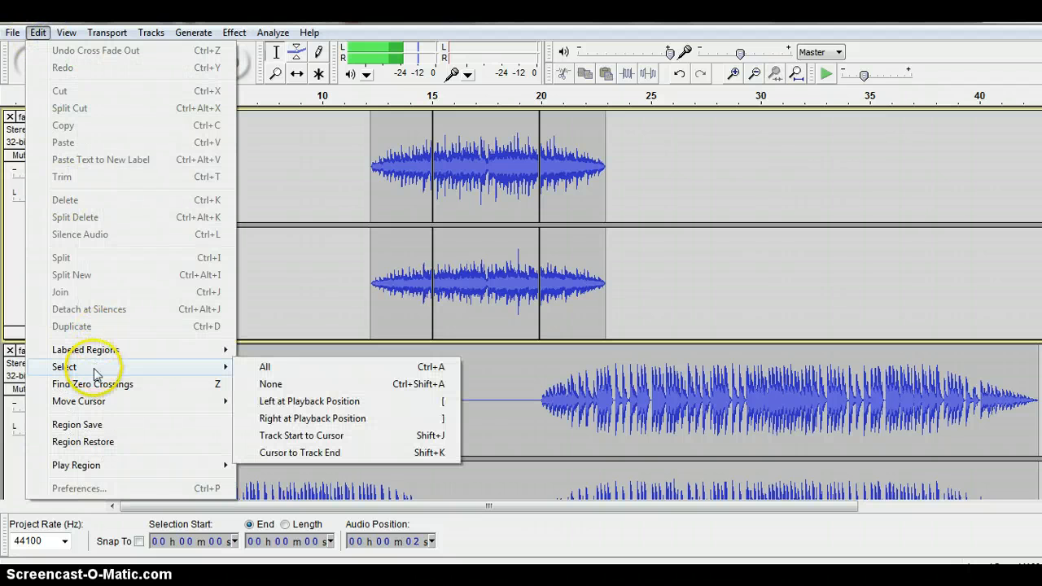
left_click(268, 384)
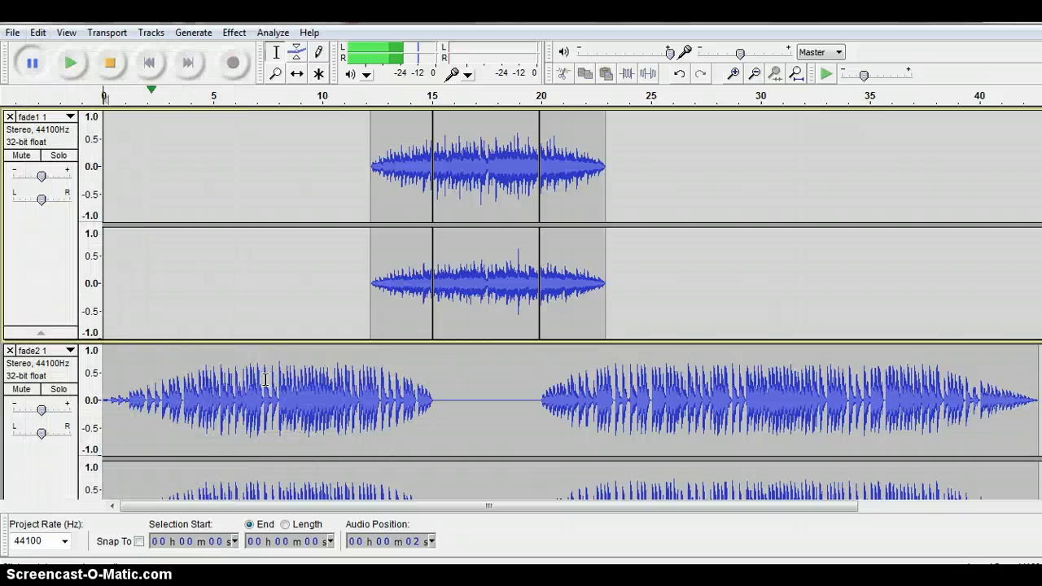
left_click(71, 64)
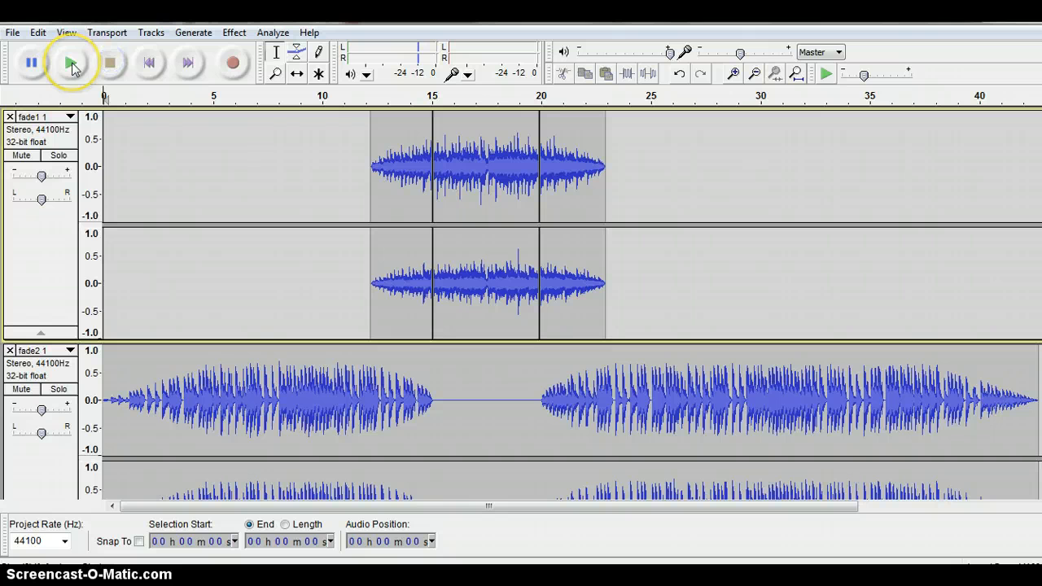
left_click(72, 64)
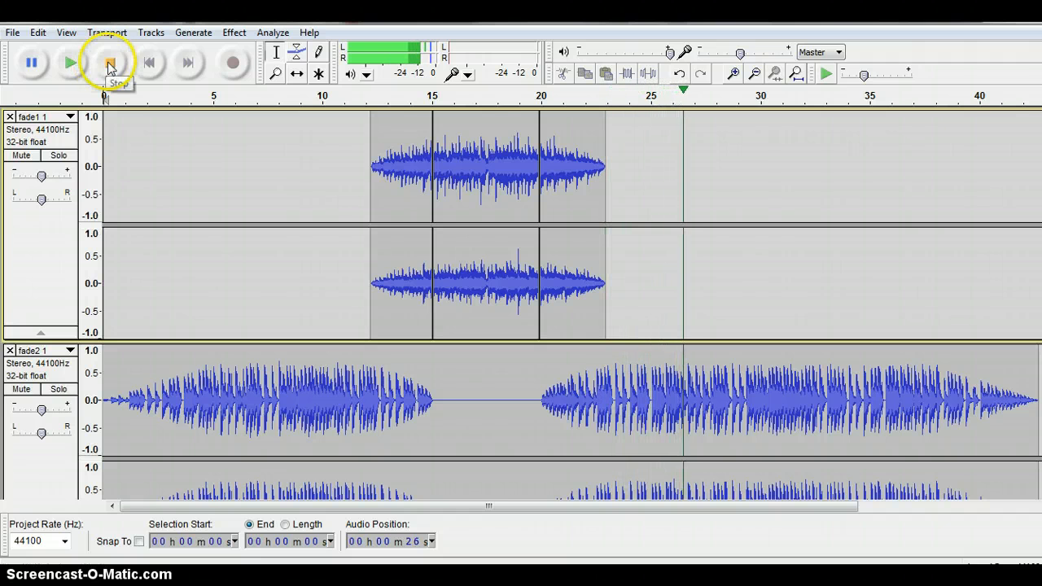
left_click(110, 64)
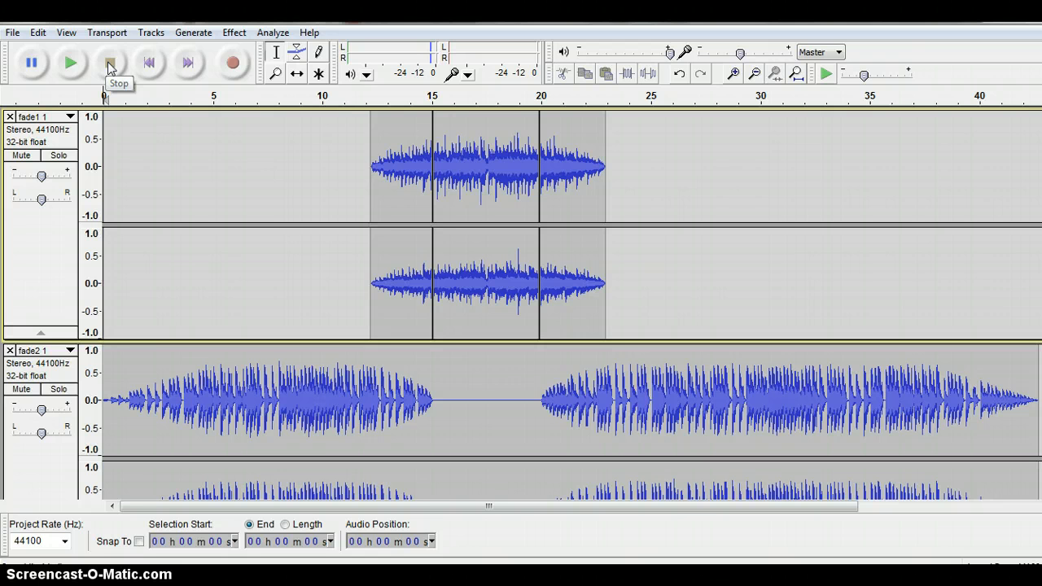
left_click(63, 282)
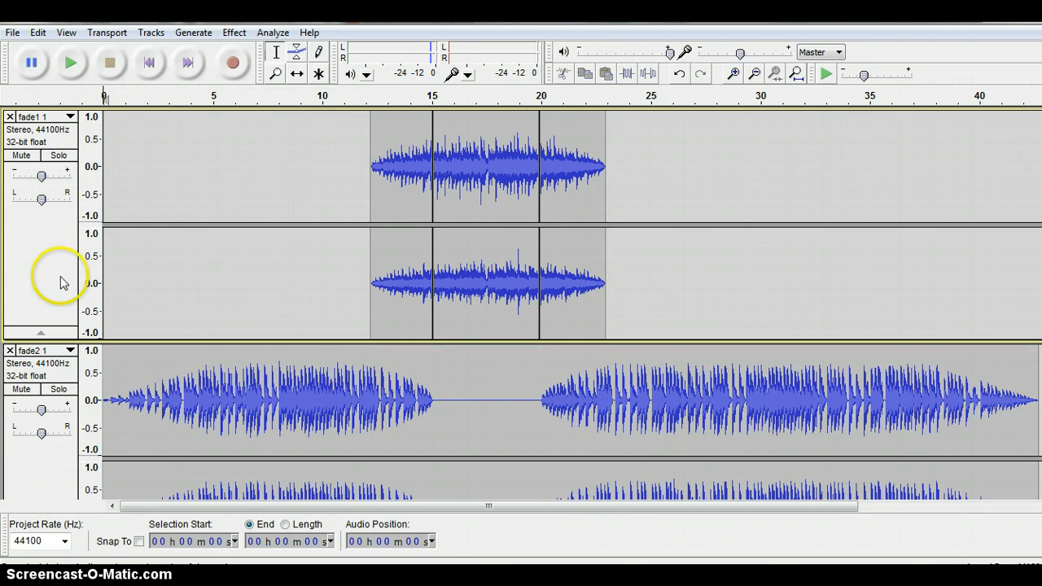
- Save the project as crossfade in the Section 5 folder and close it
left_click(14, 34)
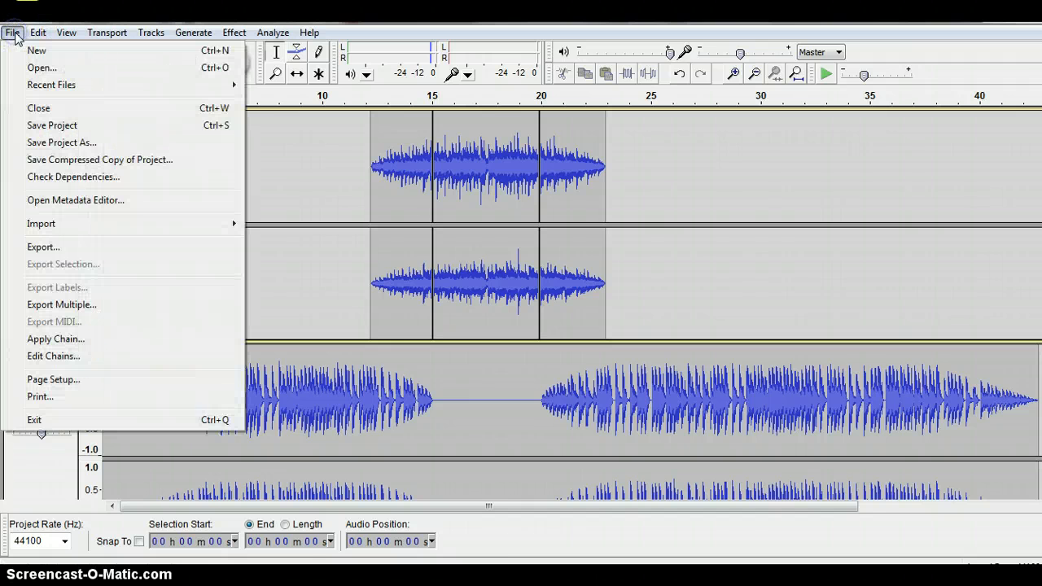
left_click(41, 145)
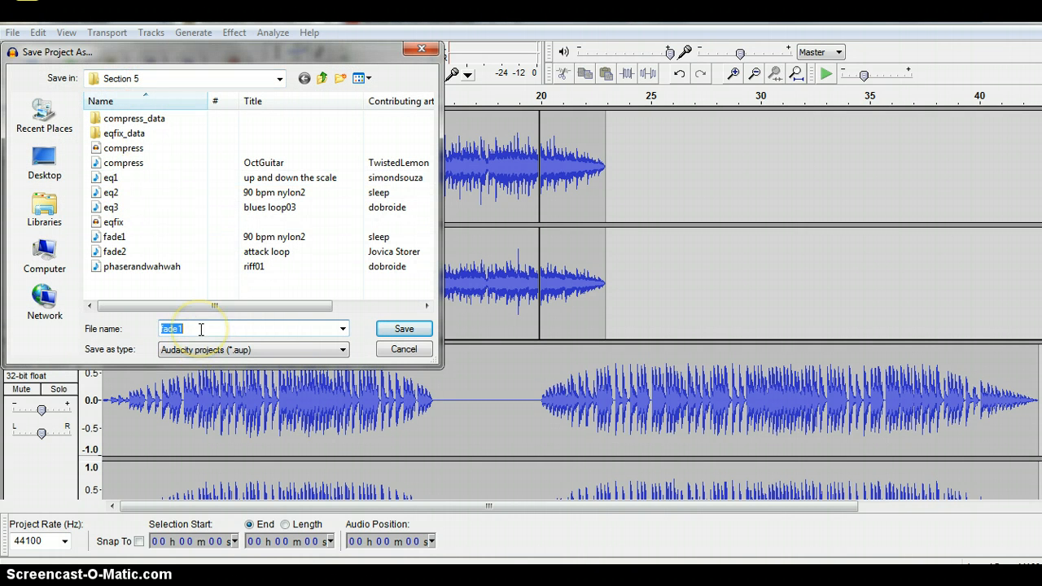
type("cross")
left_click(404, 329)
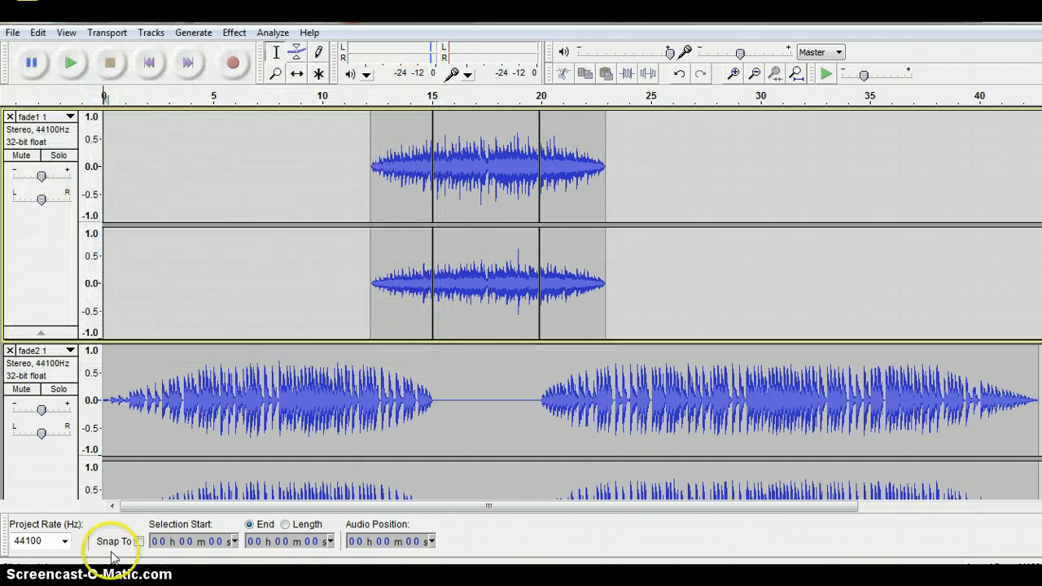
key("ctrl+w")
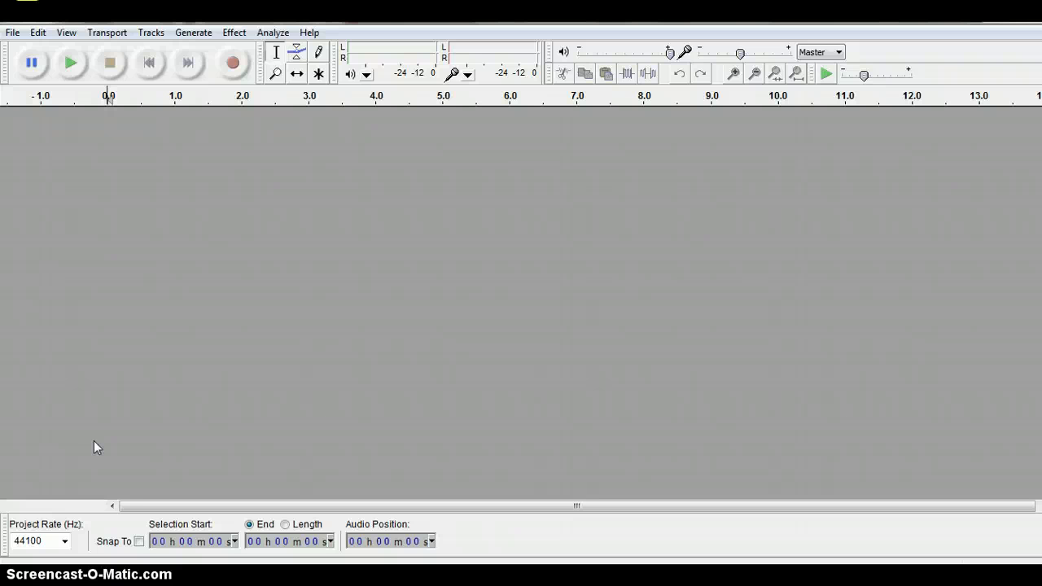
- Import the phaserandwahwah audio file from the Section 5 folder into the empty project
left_click(13, 34)
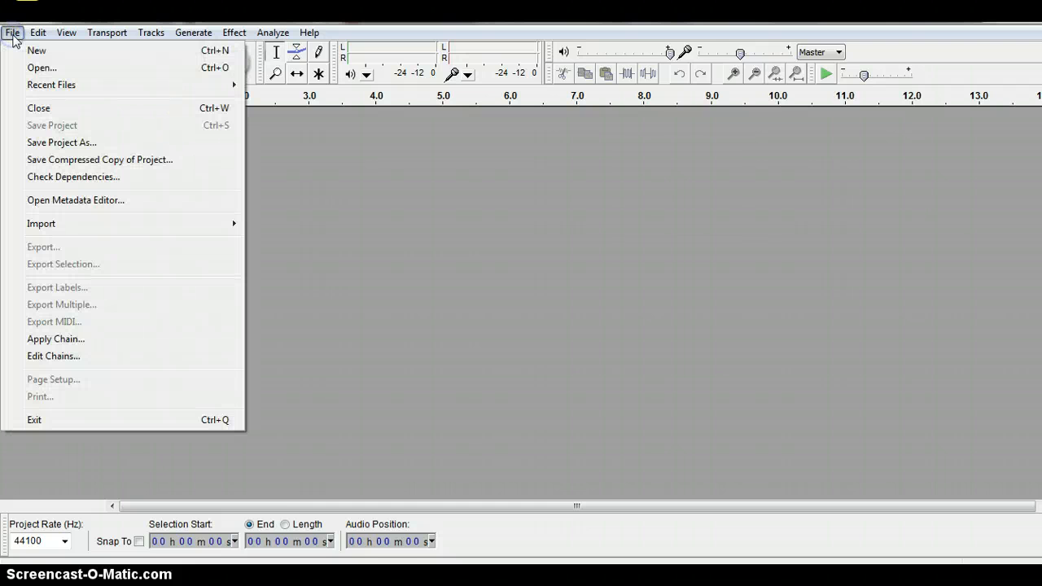
mouse_move(49, 228)
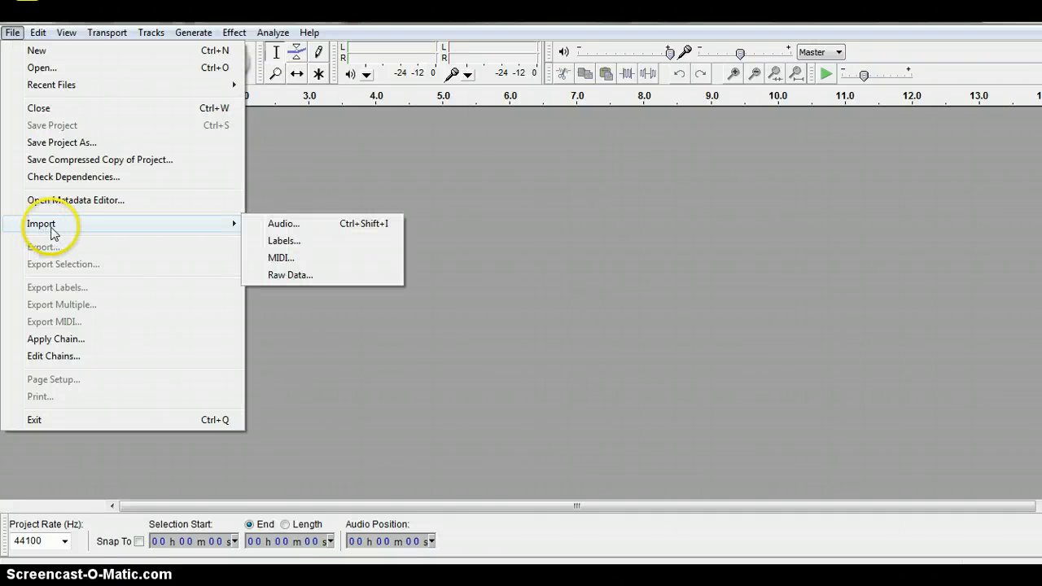
left_click(284, 225)
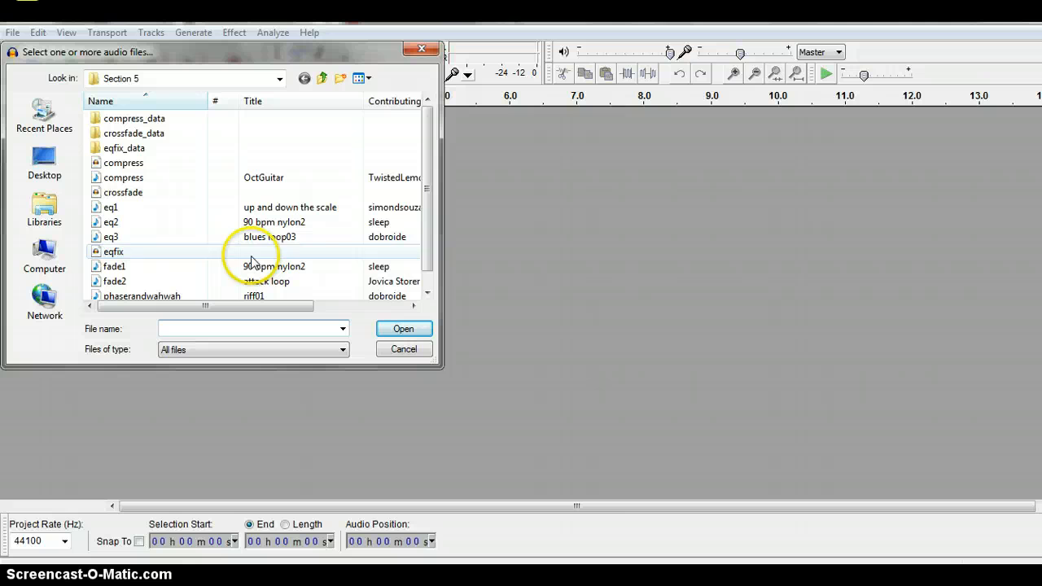
left_click(426, 293)
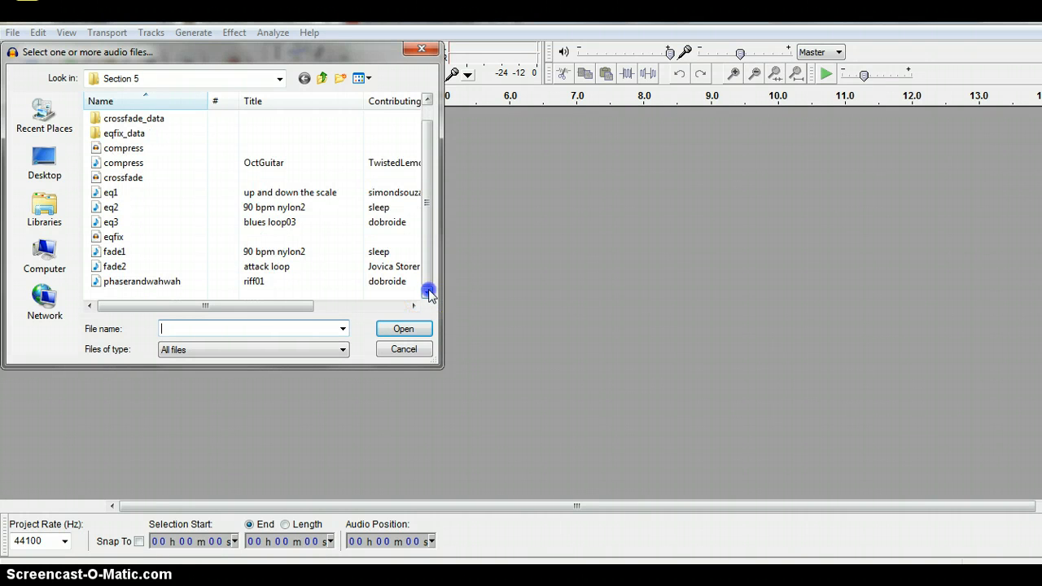
left_click(178, 286)
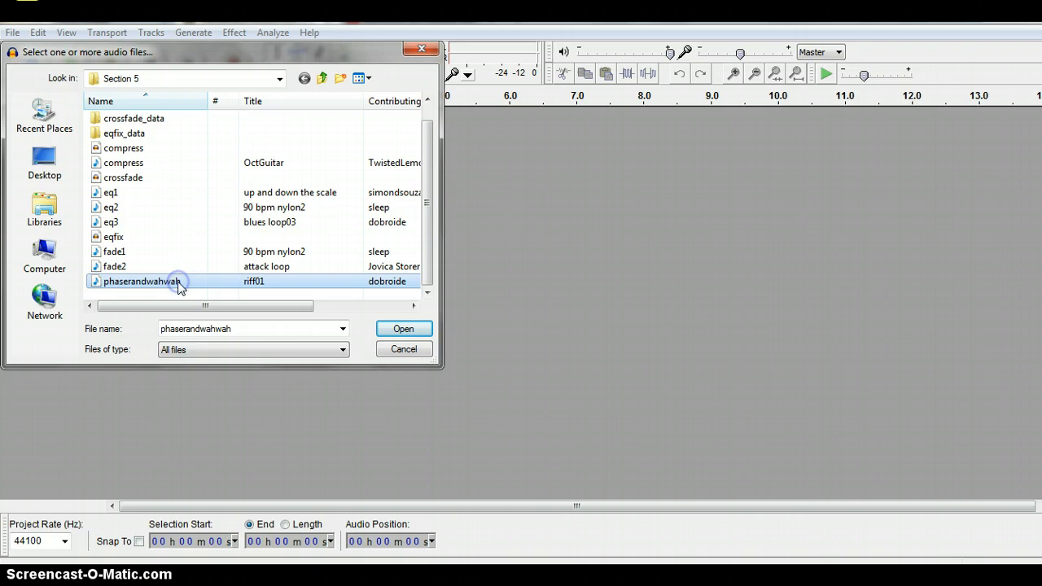
left_click(388, 335)
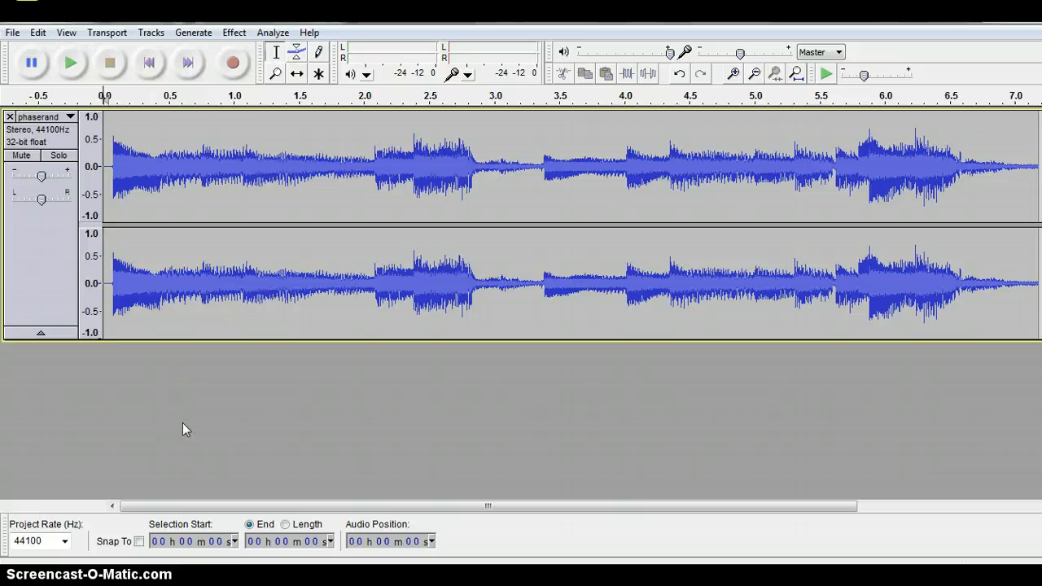
- Play the imported phaserandwahwah track from the start and stop at about 5 seconds
left_click(69, 64)
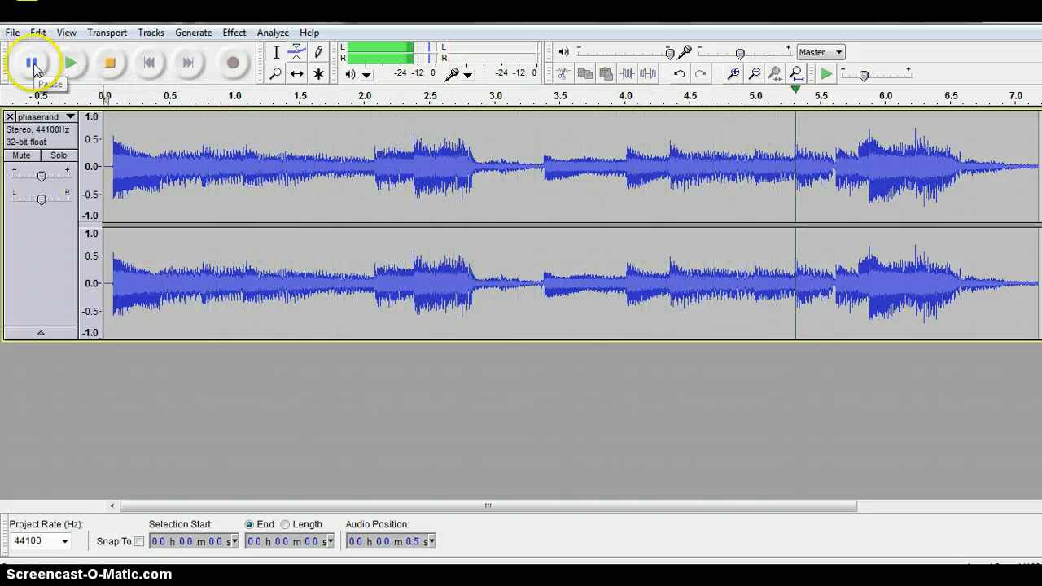
left_click(33, 64)
left_click(105, 64)
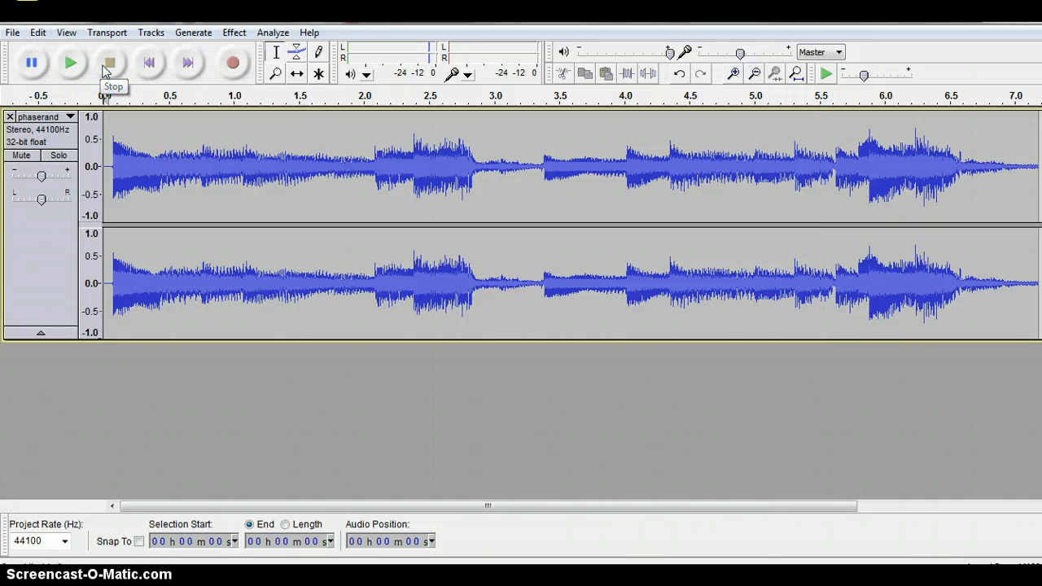
- Duplicate the whole phaserandwahwah track
left_click(38, 32)
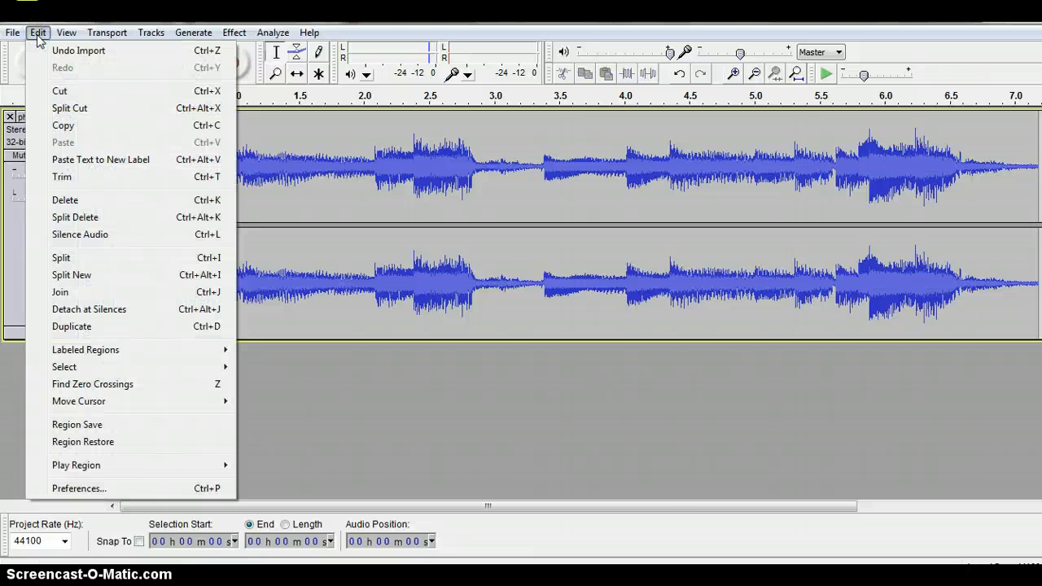
left_click(87, 328)
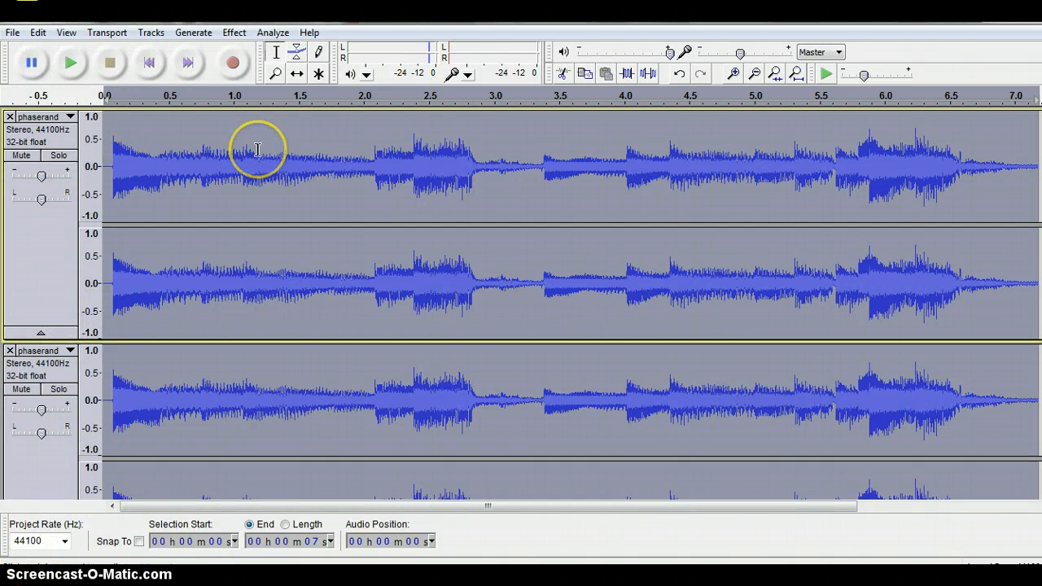
- Start the Phaser effect on only the upper phaserandwahwah track, with Stages set to 4 and Dry/Wet to 130
left_click(49, 142)
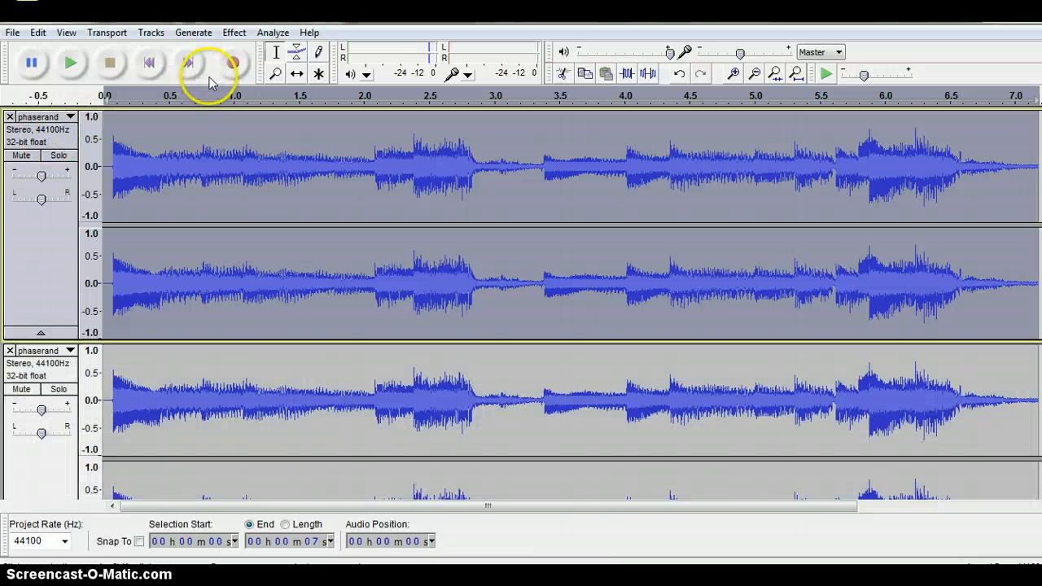
left_click(240, 36)
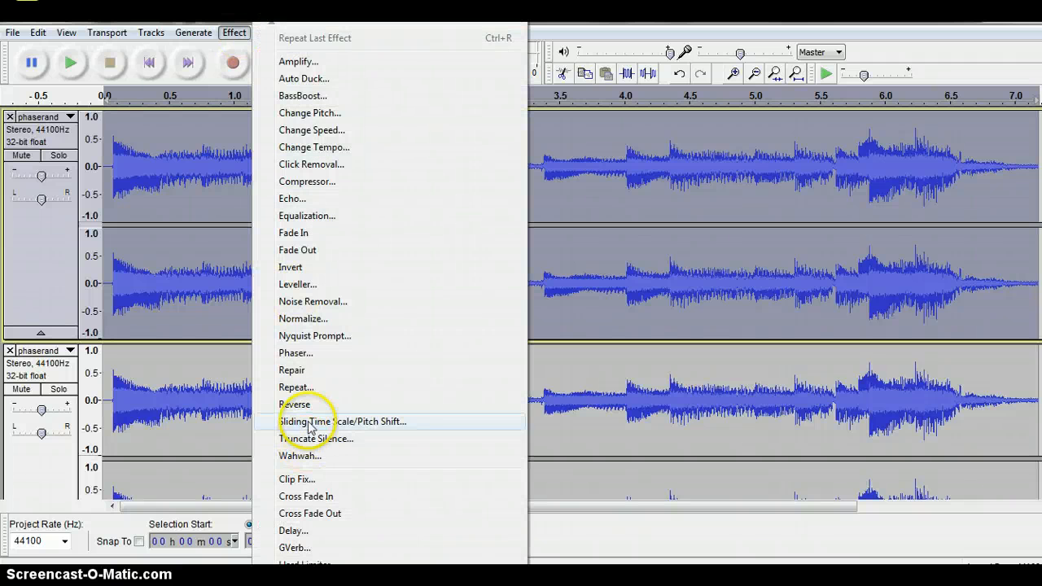
left_click(296, 355)
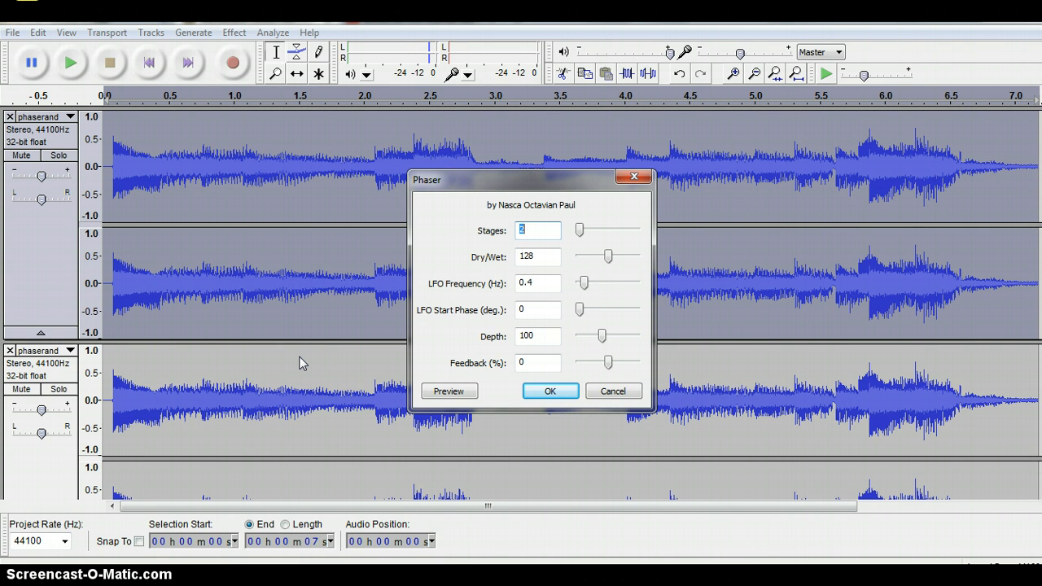
left_click(530, 231)
left_click_drag(530, 232, 515, 231)
type("4")
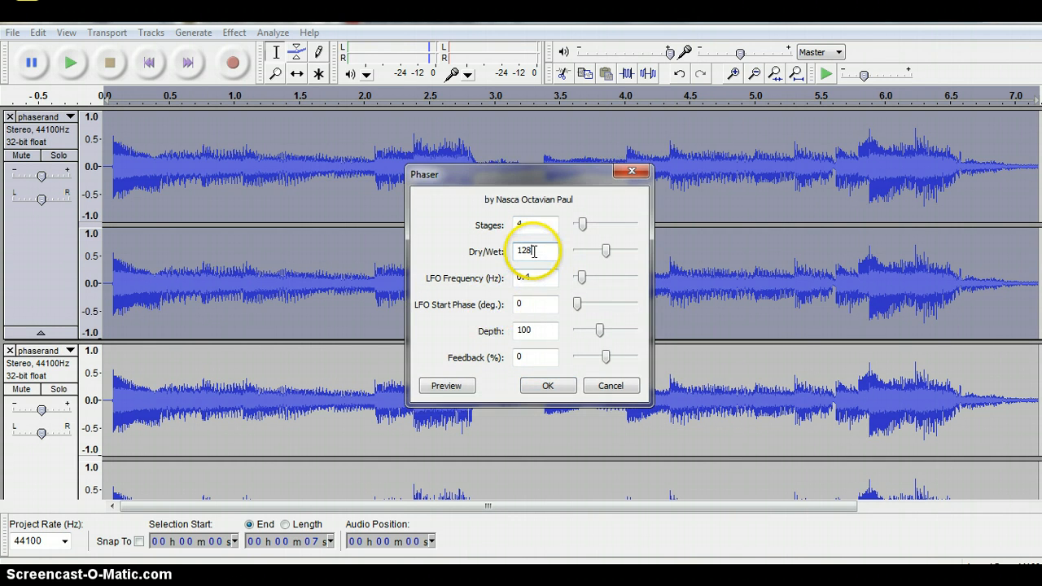
double_click(534, 252)
type("1")
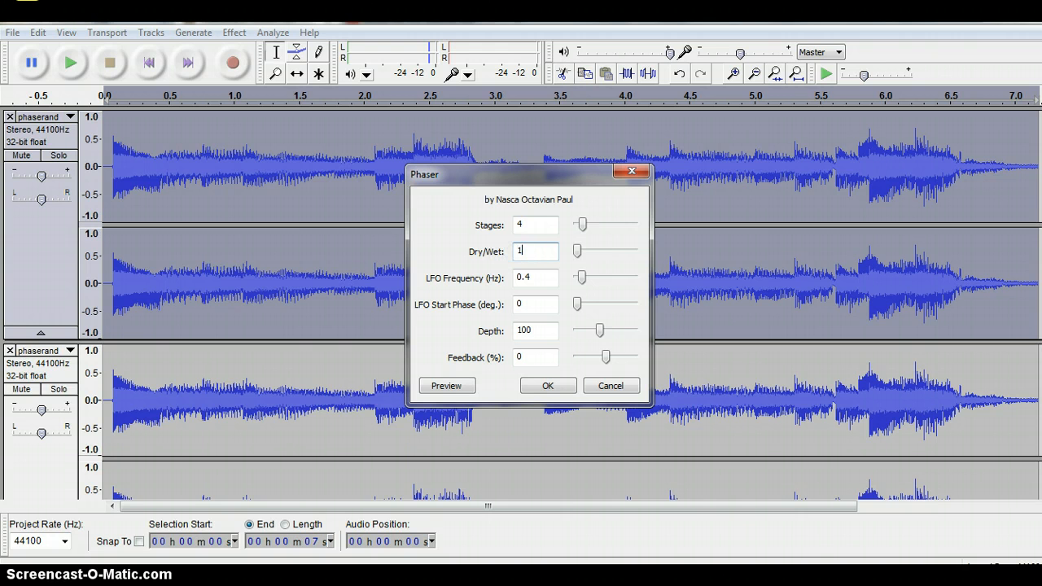
type("30")
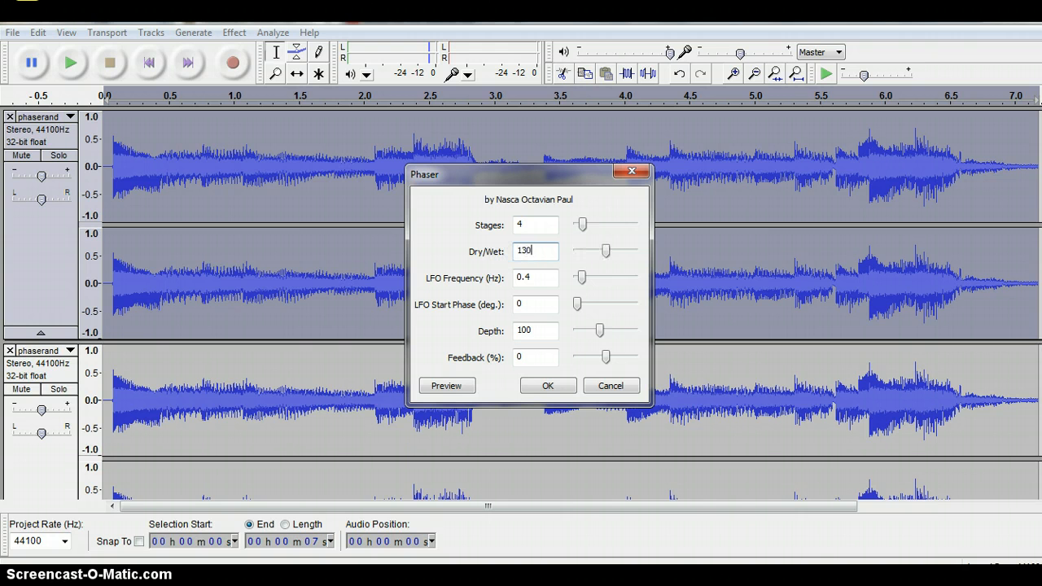
- Set the Phaser's LFO Frequency to 1 Hz and LFO Start Phase to 120 degrees, leaving Depth at 100
left_click(528, 277)
left_click_drag(530, 277, 515, 278)
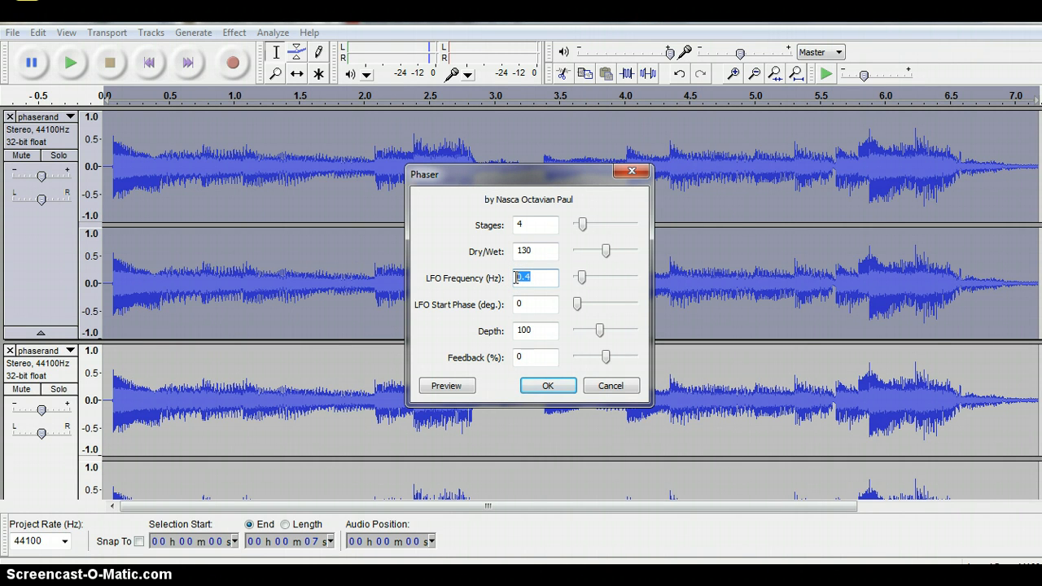
type("1")
left_click_drag(526, 303, 514, 304)
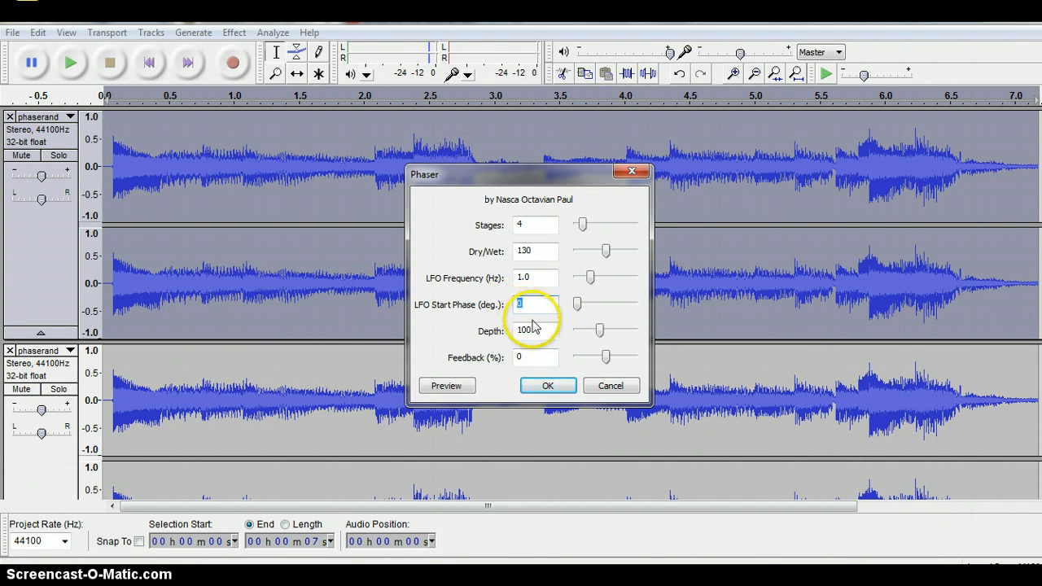
type("120")
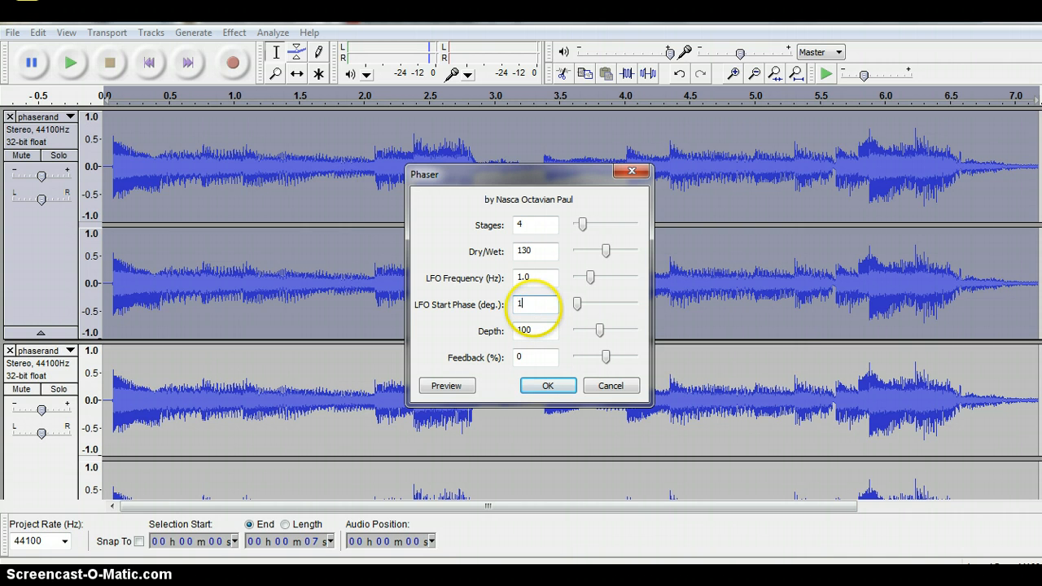
left_click(535, 329)
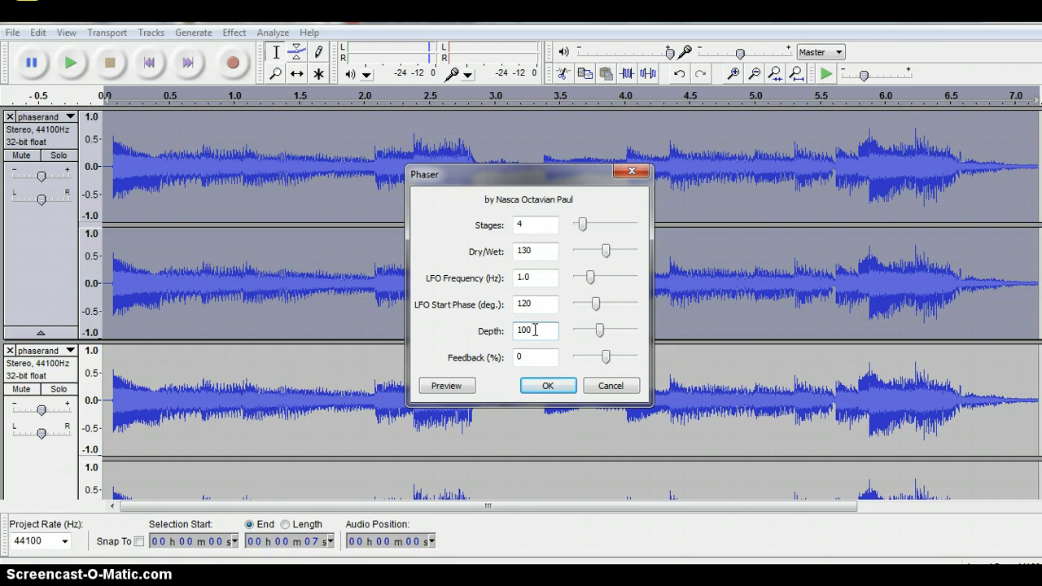
left_click(535, 329)
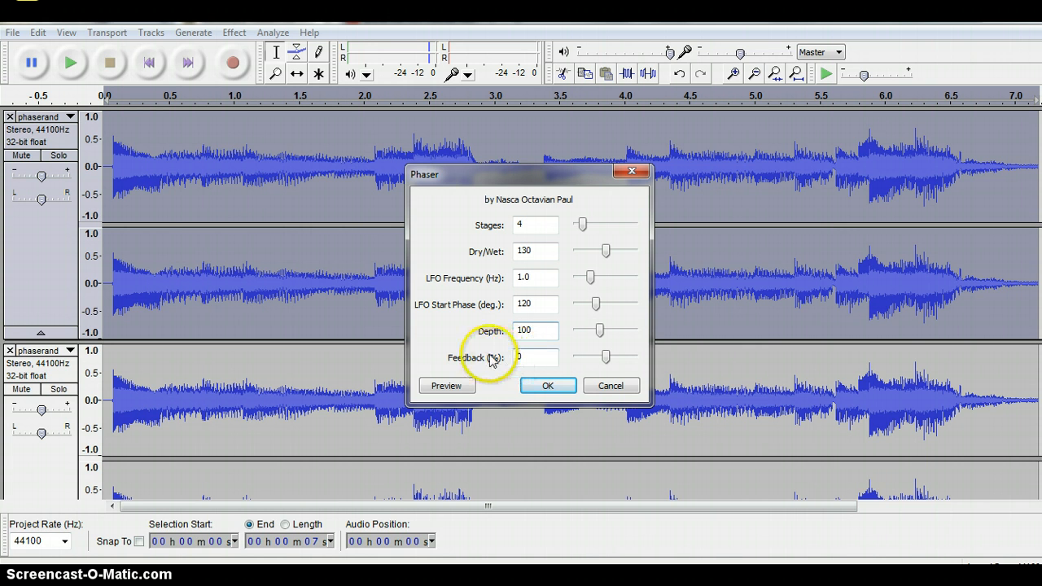
- Set the Phaser's Feedback to 10%, preview the sound, and apply the effect to the upper track
double_click(517, 357)
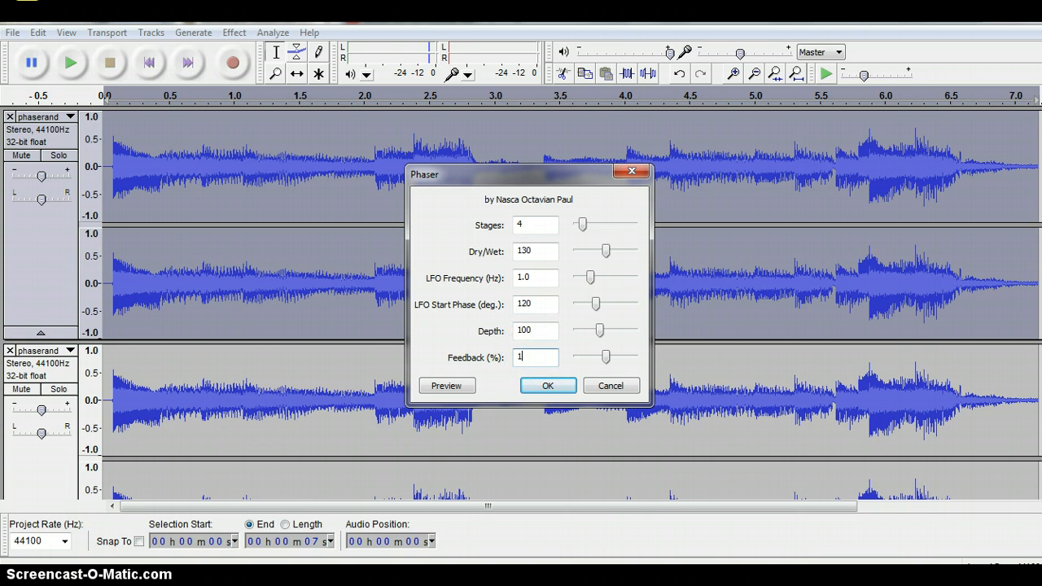
type("10")
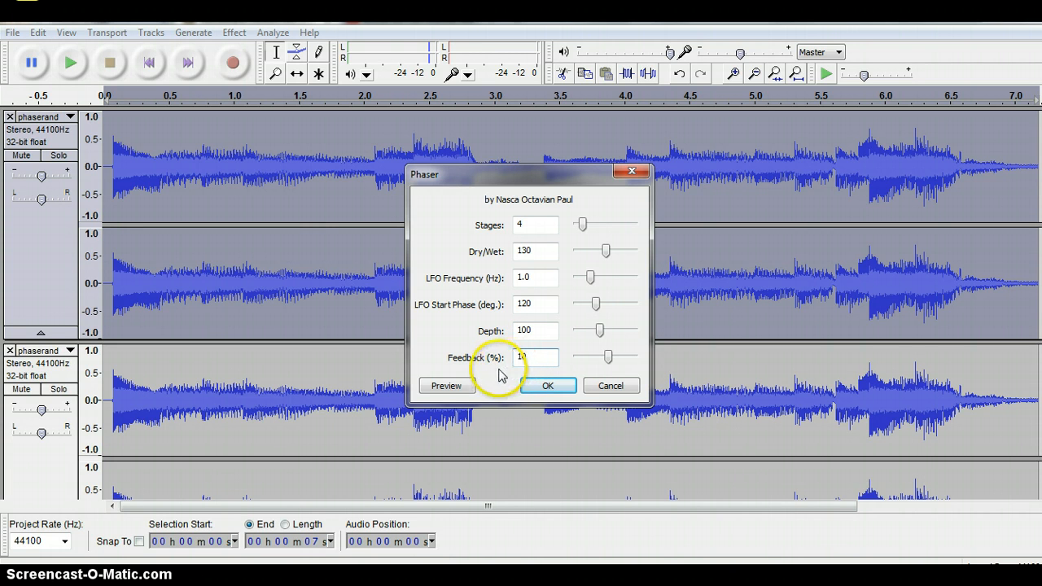
left_click(447, 386)
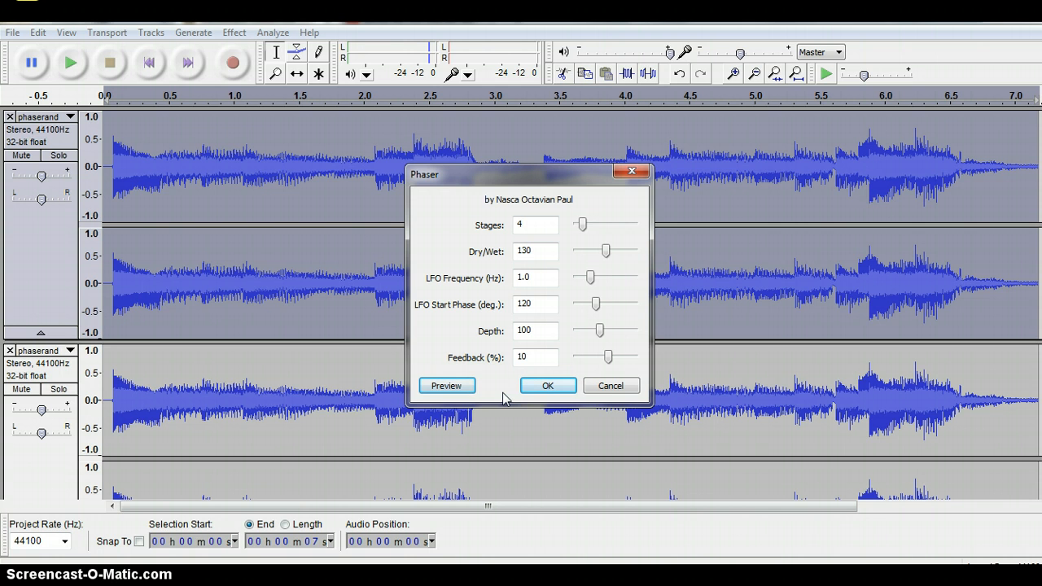
left_click(551, 391)
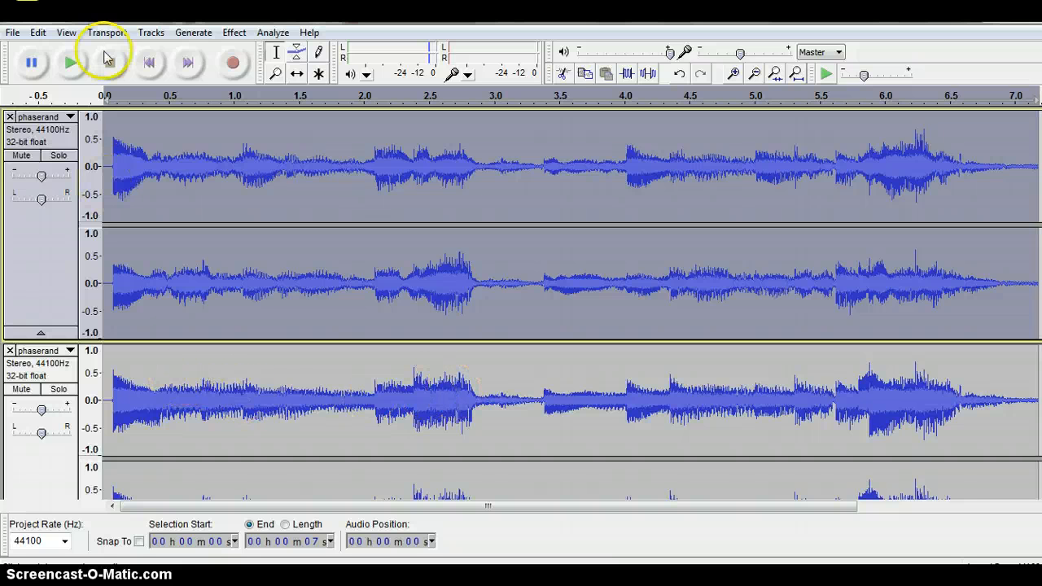
- Solo the upper phased track and play it from the start for about 5 seconds
left_click(57, 157)
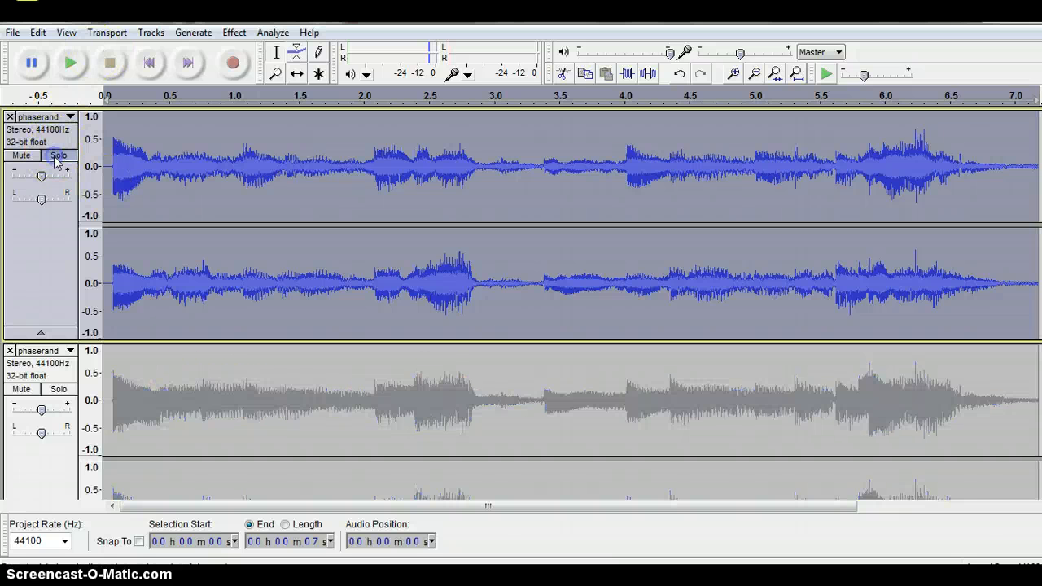
left_click(71, 66)
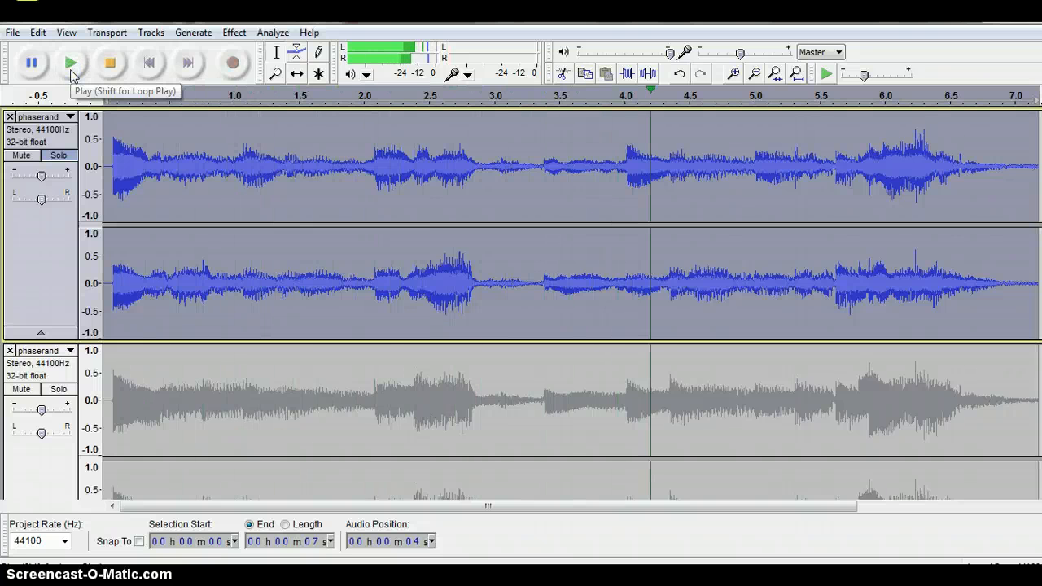
left_click(108, 68)
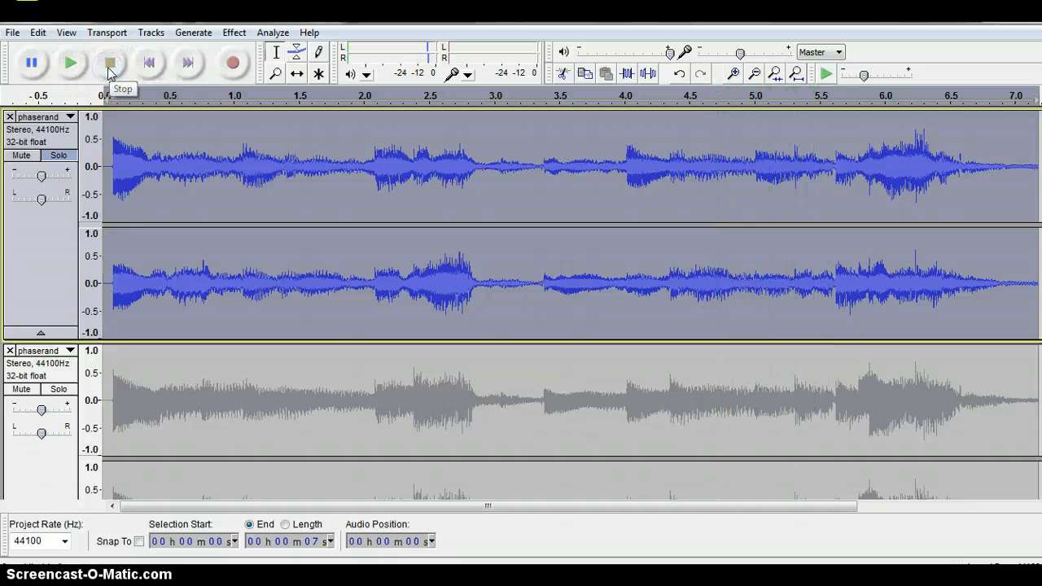
- Solo only the lower unprocessed track for comparison and play it from the start, pausing at about 5 seconds
left_click(60, 391)
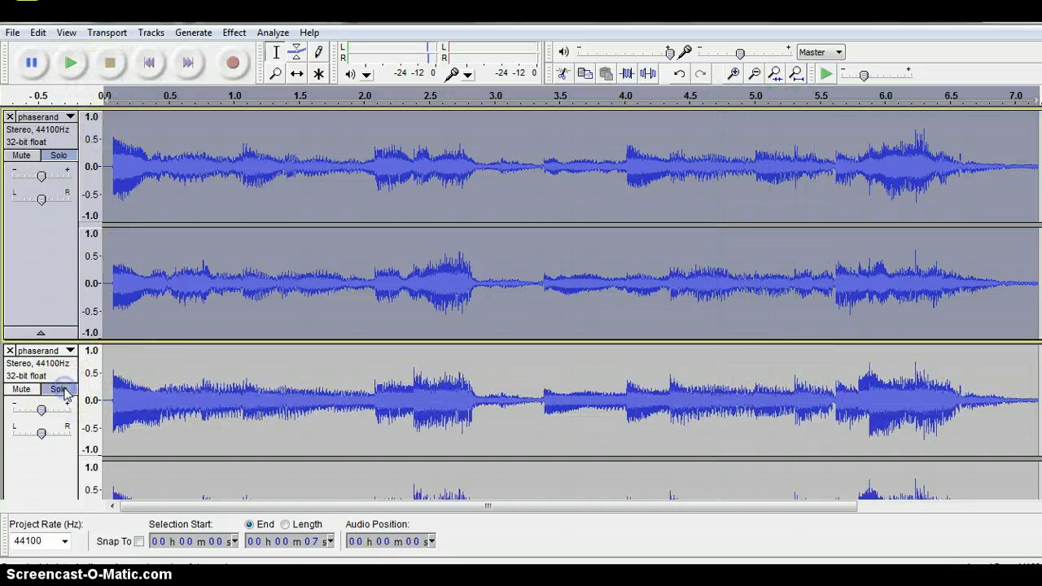
left_click(61, 153)
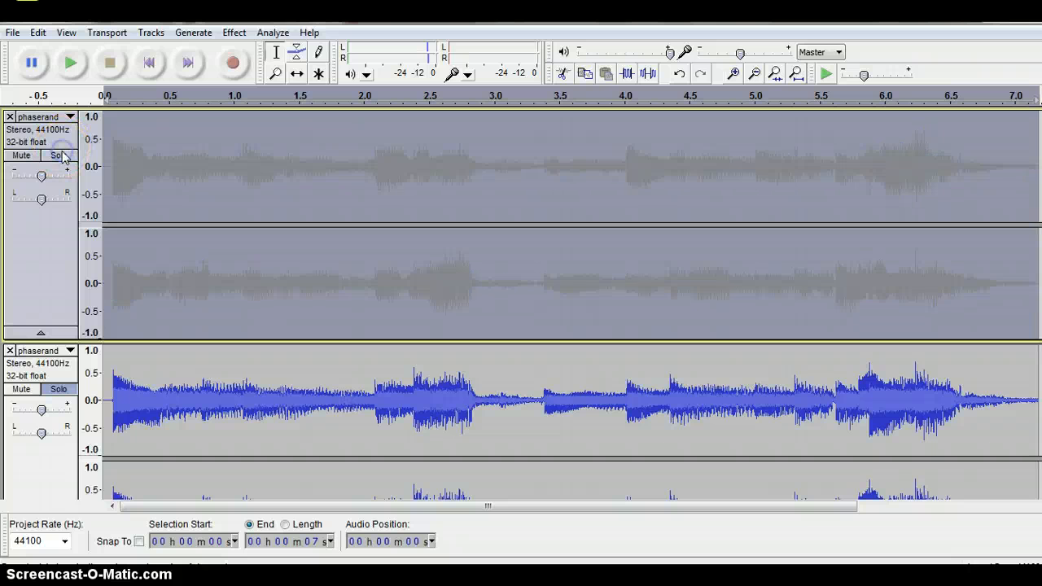
left_click(71, 65)
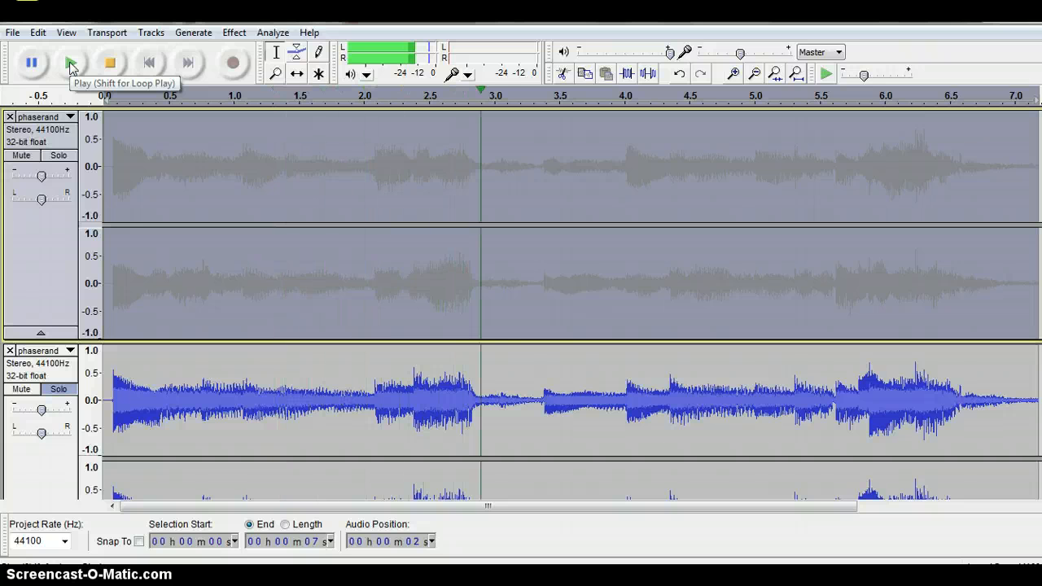
left_click(28, 70)
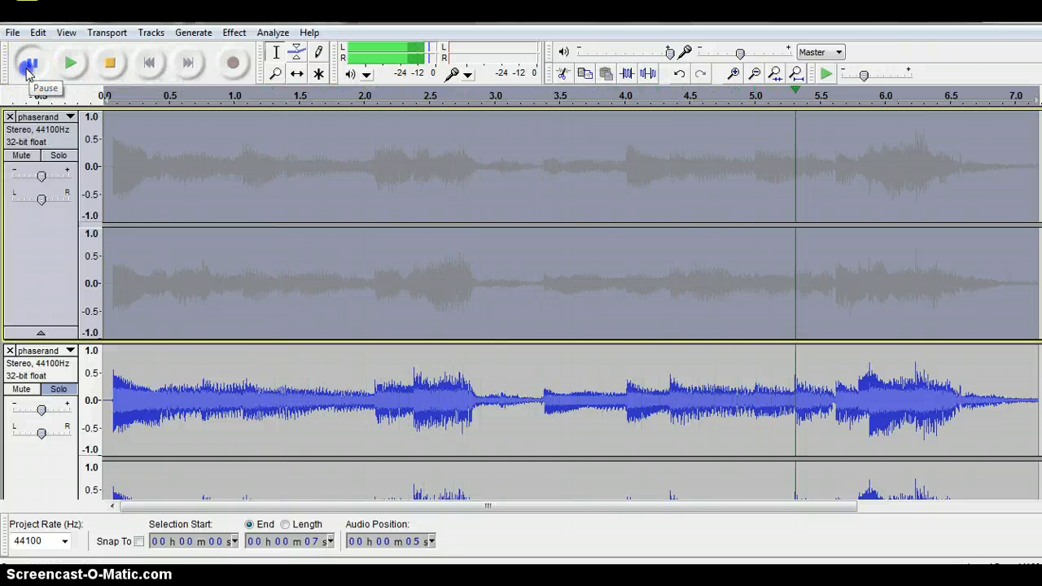
- Switch solo back to the upper phased track, play it again from the start, and stop at about 4 seconds
left_click(57, 389)
left_click(59, 156)
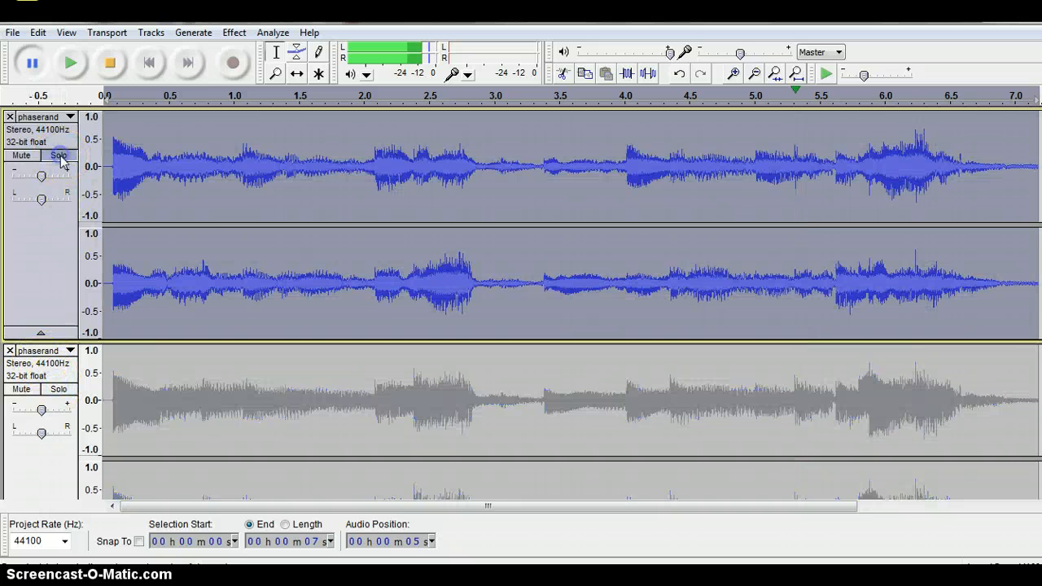
left_click(71, 64)
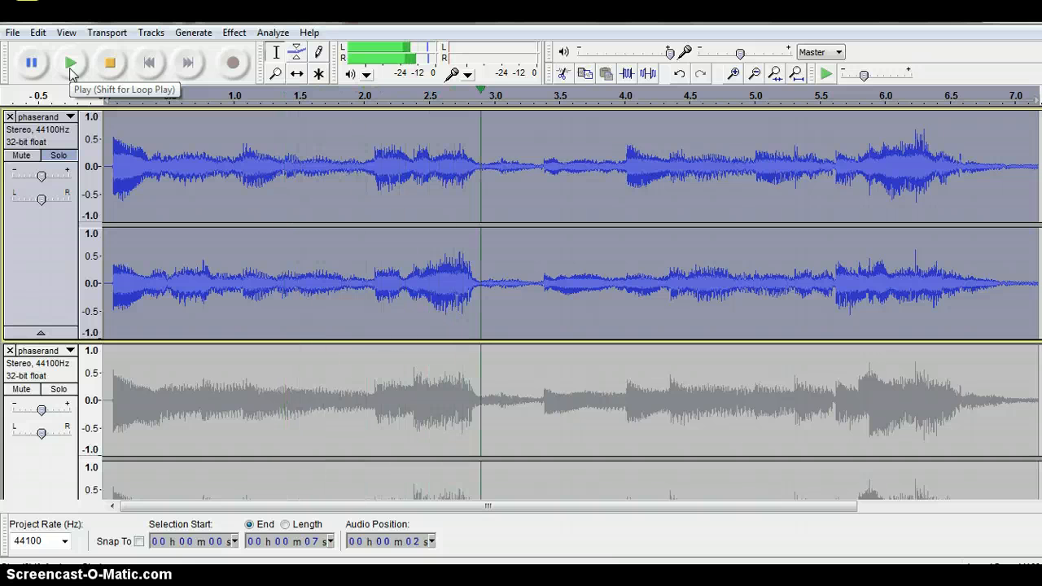
left_click(32, 63)
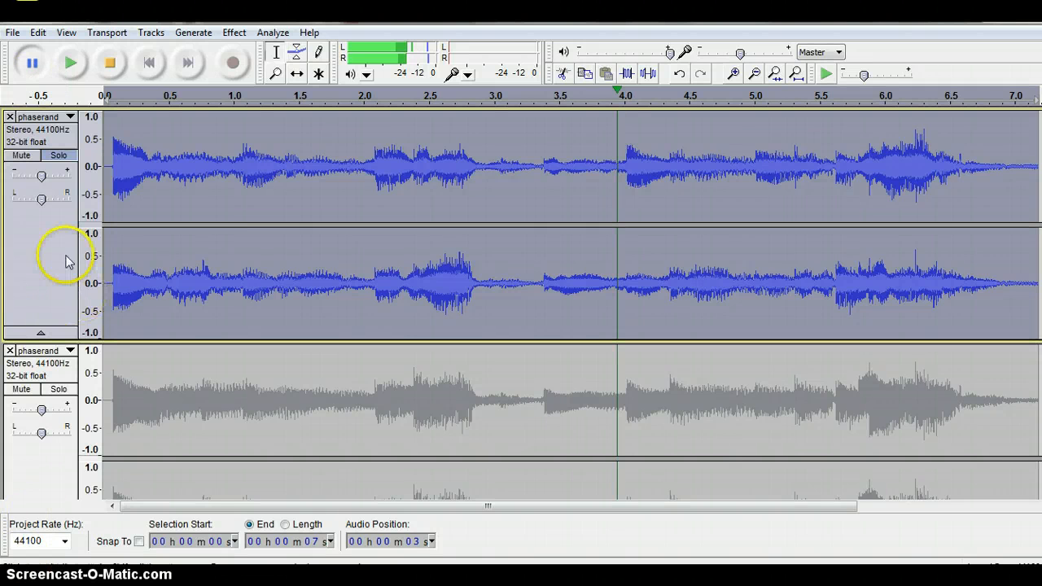
left_click(110, 65)
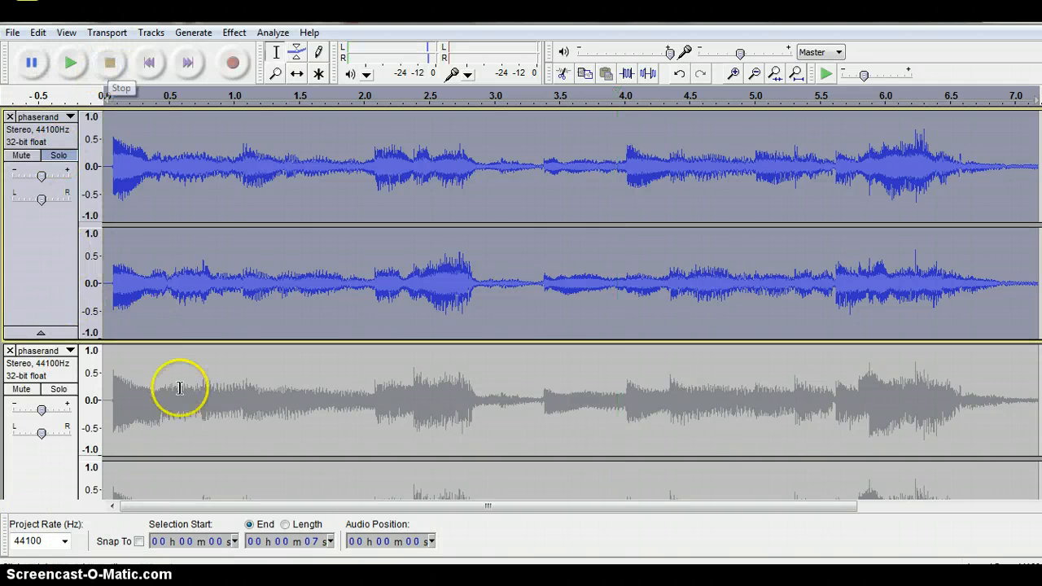
- Select the whole lower track, turn off solo on the upper one, and open the Wahwah effect
left_click(46, 372)
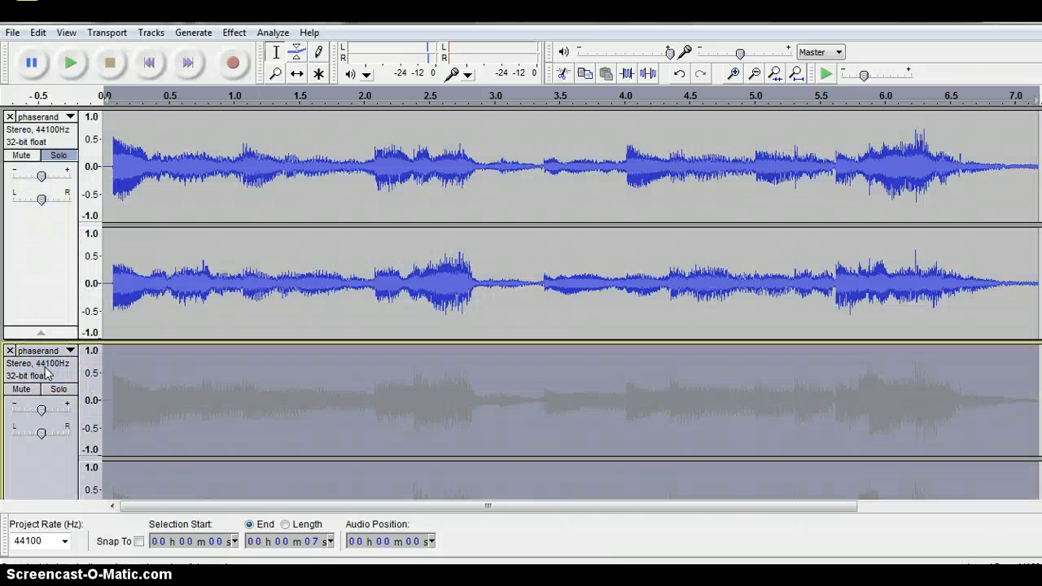
left_click(58, 155)
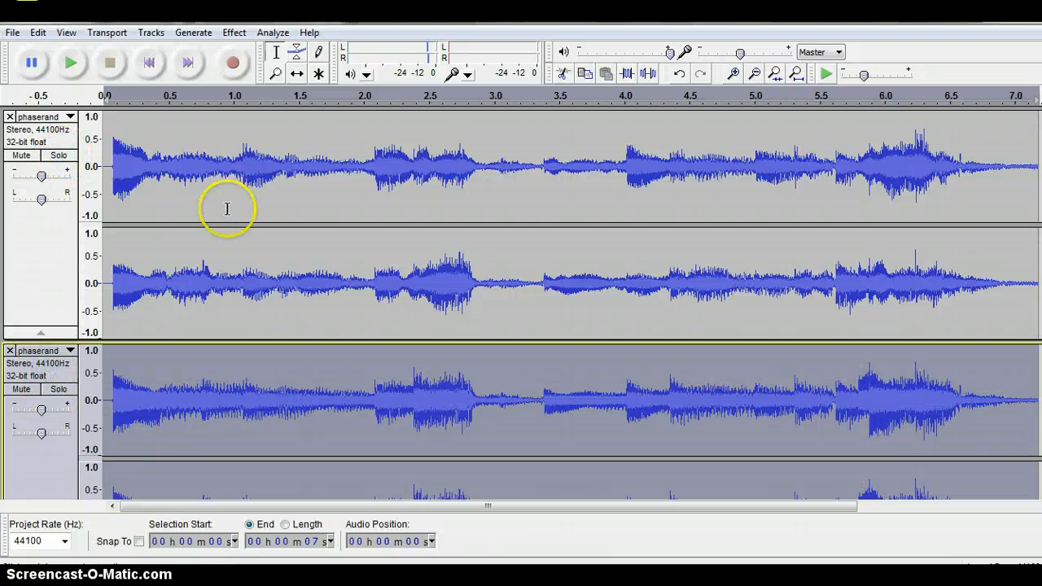
left_click(238, 32)
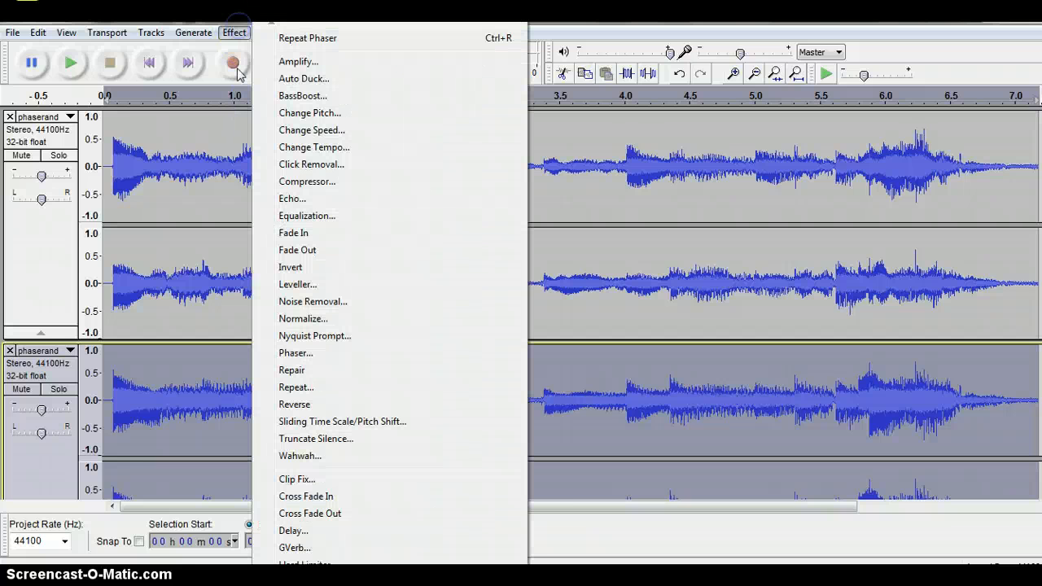
left_click(321, 438)
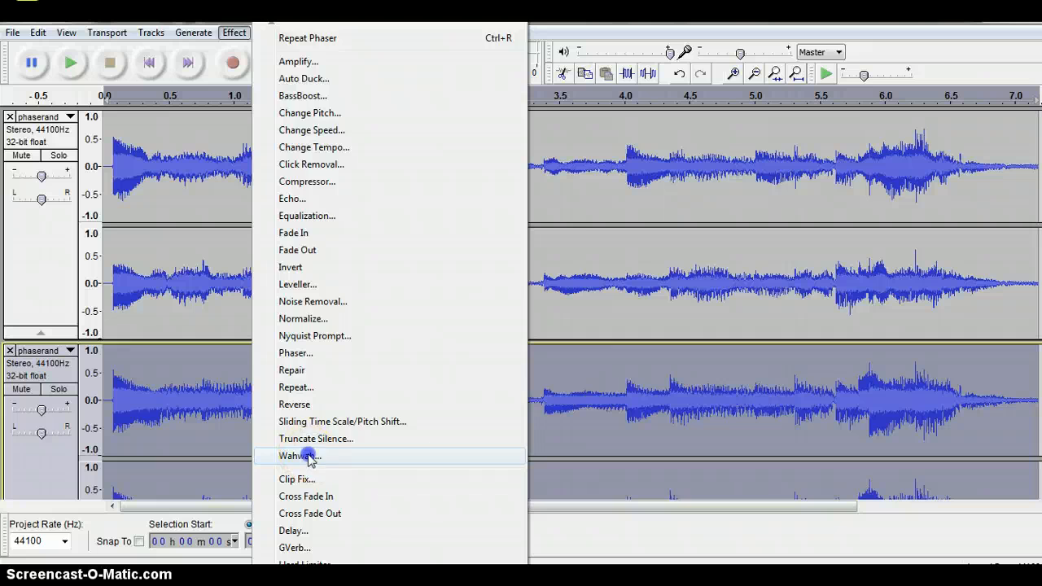
left_click(301, 457)
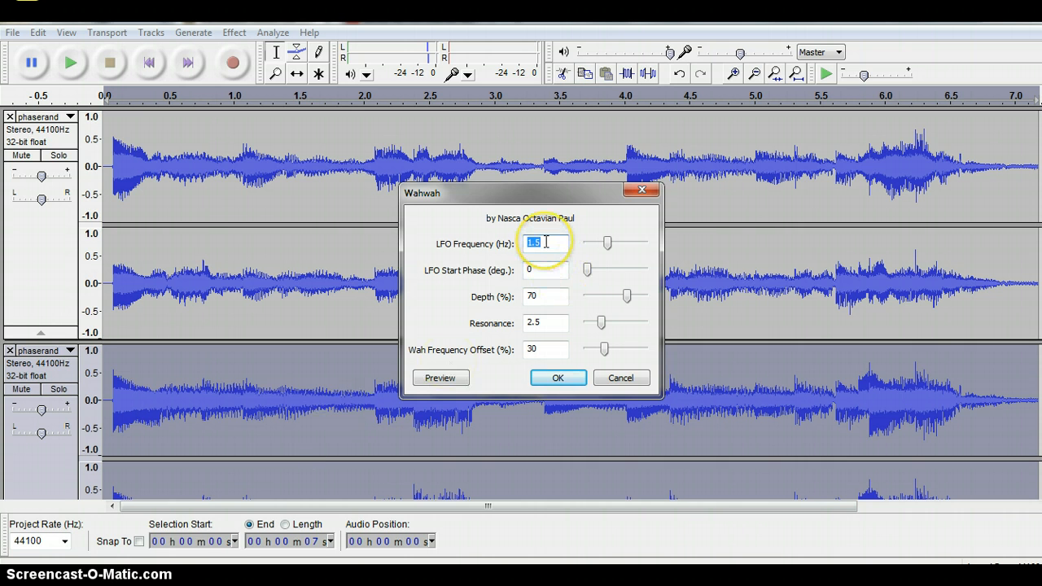
- Set the Wahwah's LFO Frequency to 3 Hz, LFO Start Phase to 130 degrees and Depth to 50%
type("3")
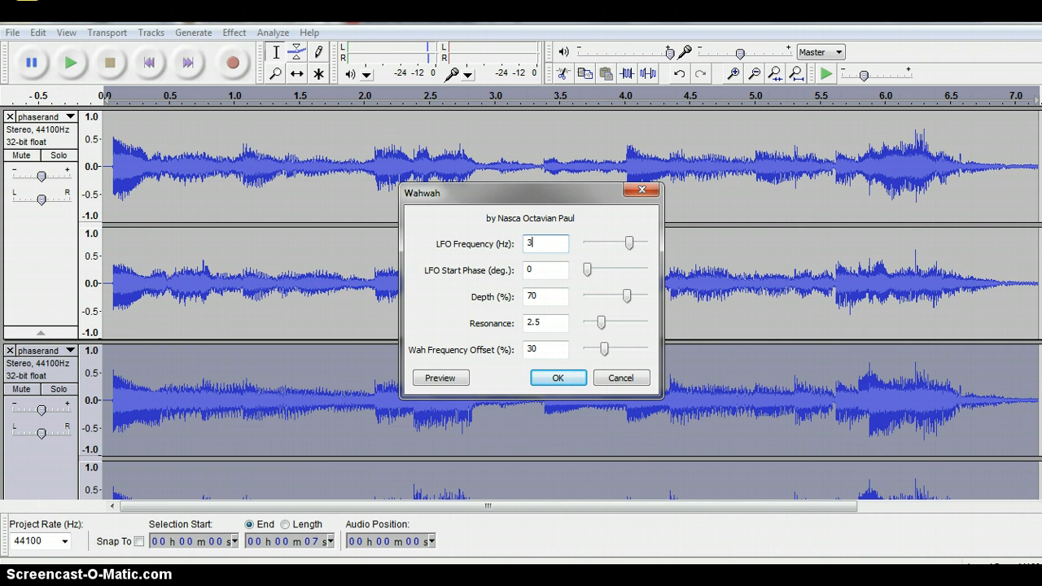
double_click(531, 270)
type("130")
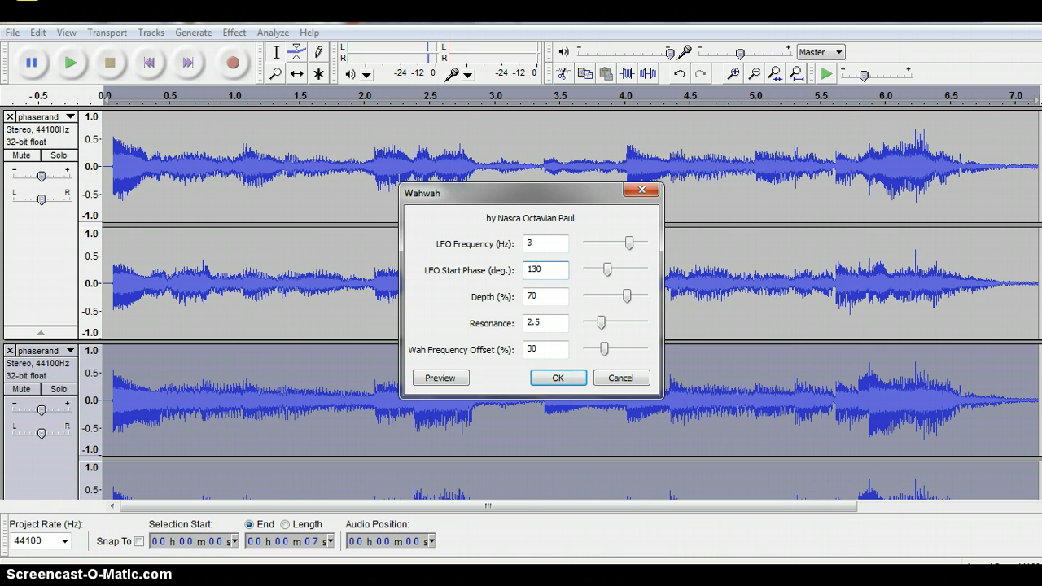
double_click(529, 296)
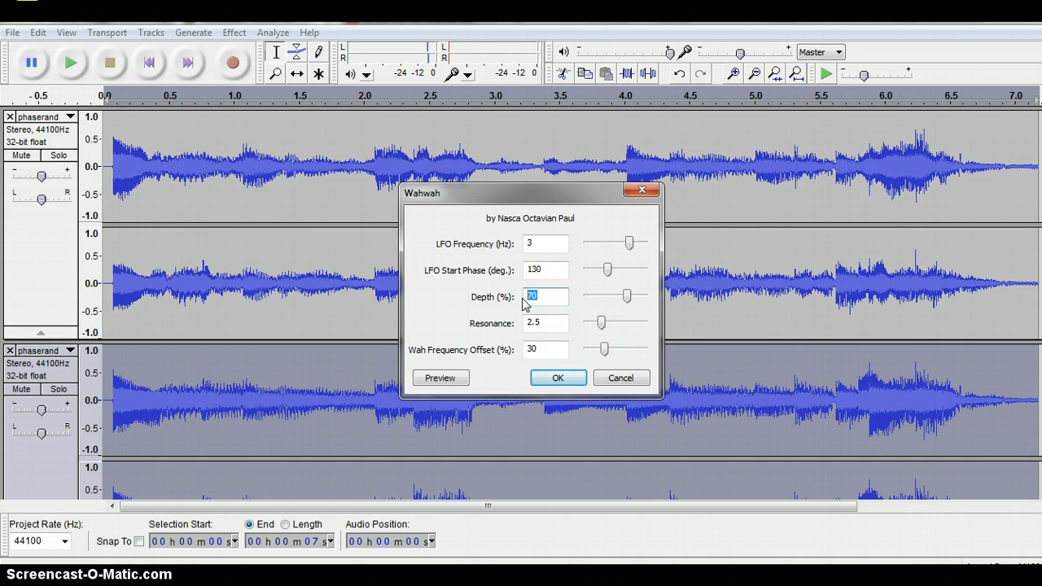
type("50")
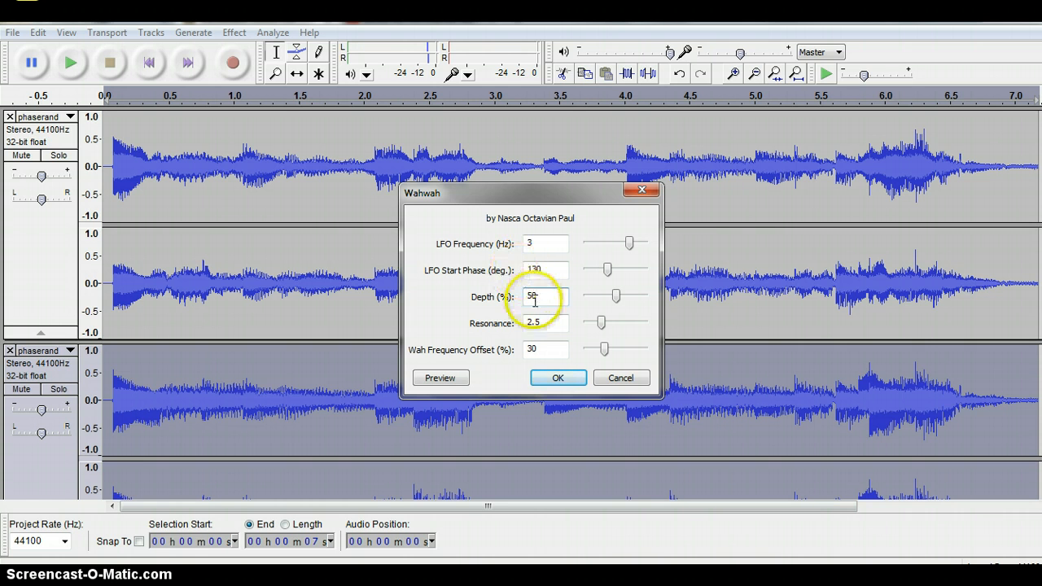
- Set the Wahwah's Resonance to 4 and Wah Frequency Offset to 50%, preview the sound, and apply the effect to the lower track
double_click(527, 323)
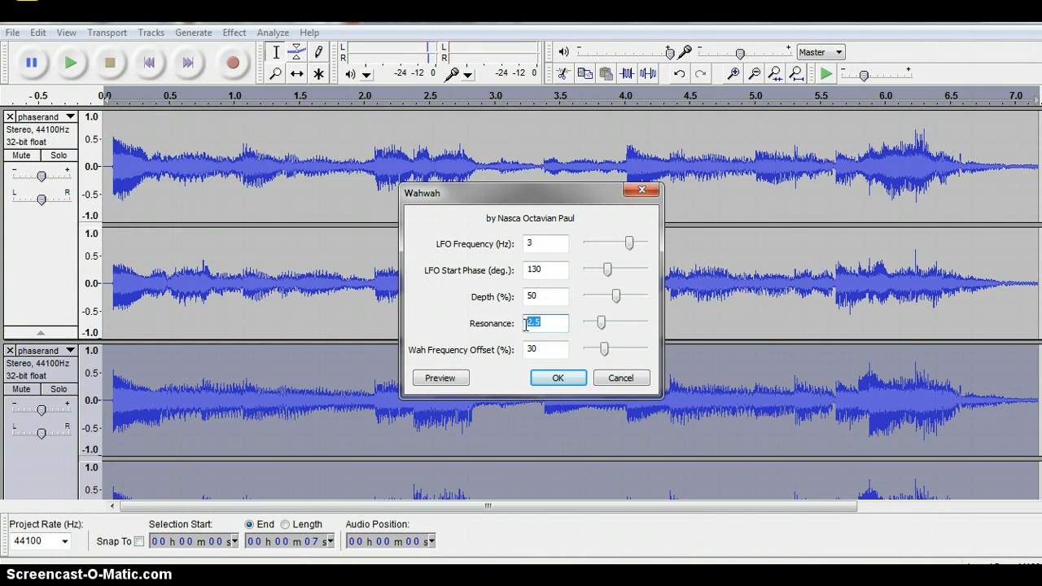
type("4")
left_click(542, 352)
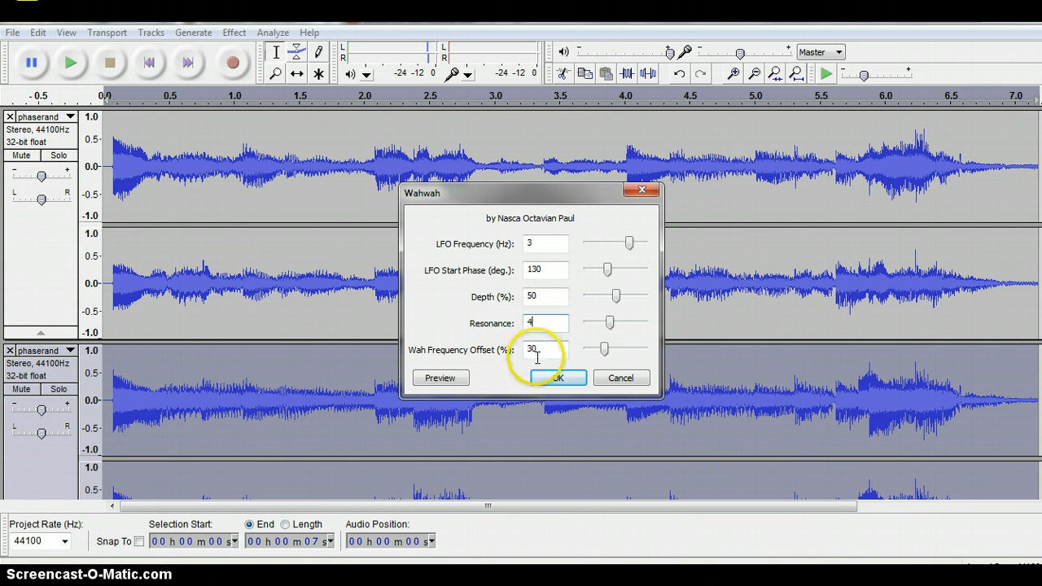
double_click(531, 349)
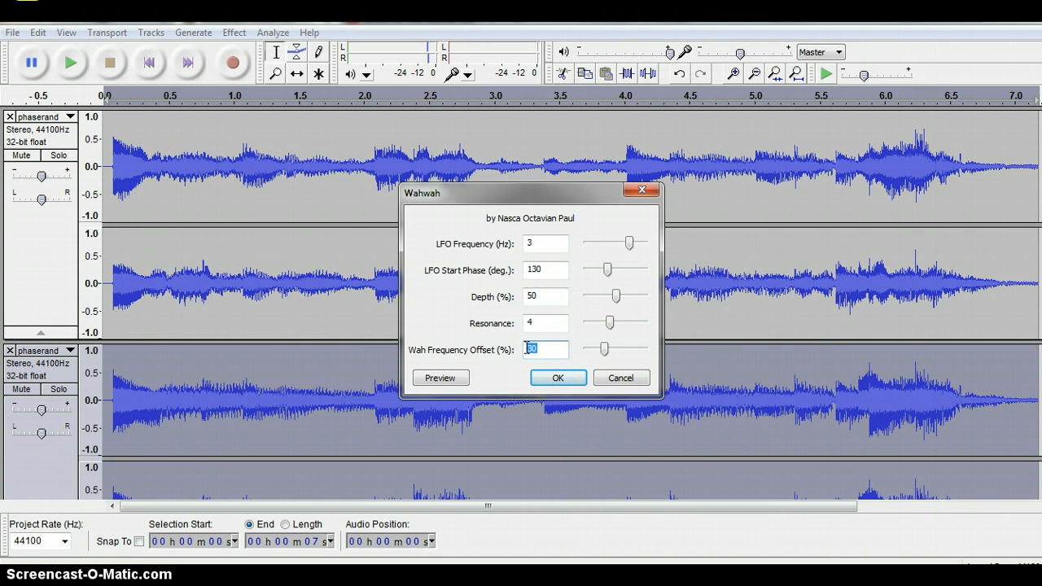
type("50")
left_click(461, 380)
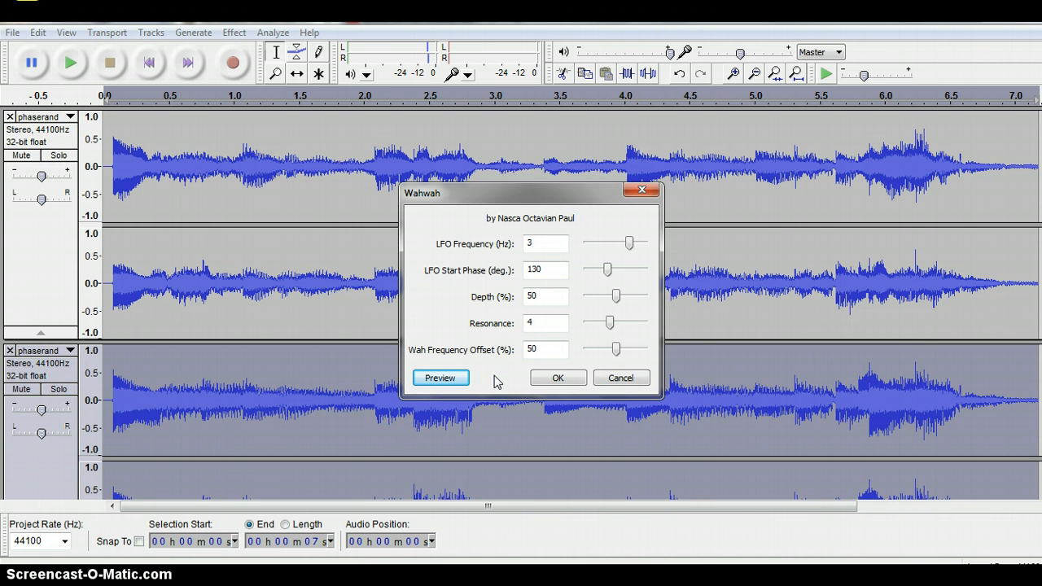
left_click(556, 379)
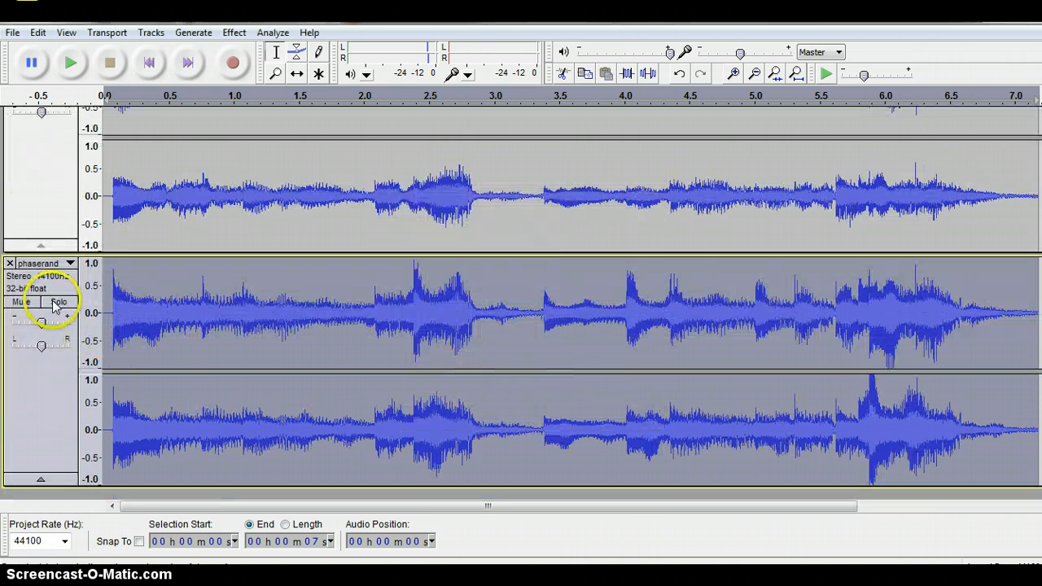
- Solo the lower wahwah track, play it from the start, stop playback, and release the solo
left_click(59, 301)
left_click(70, 63)
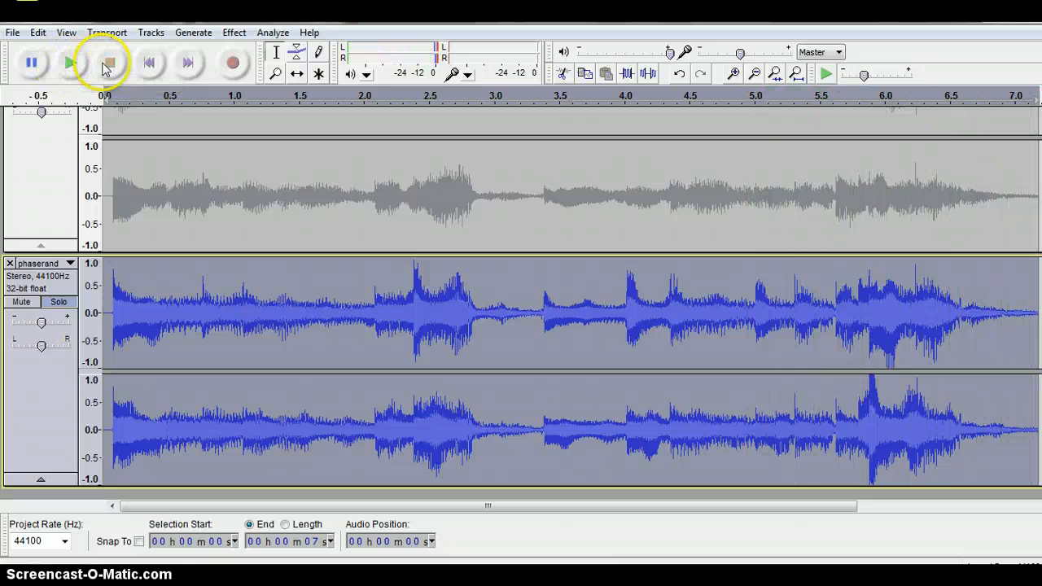
left_click(103, 64)
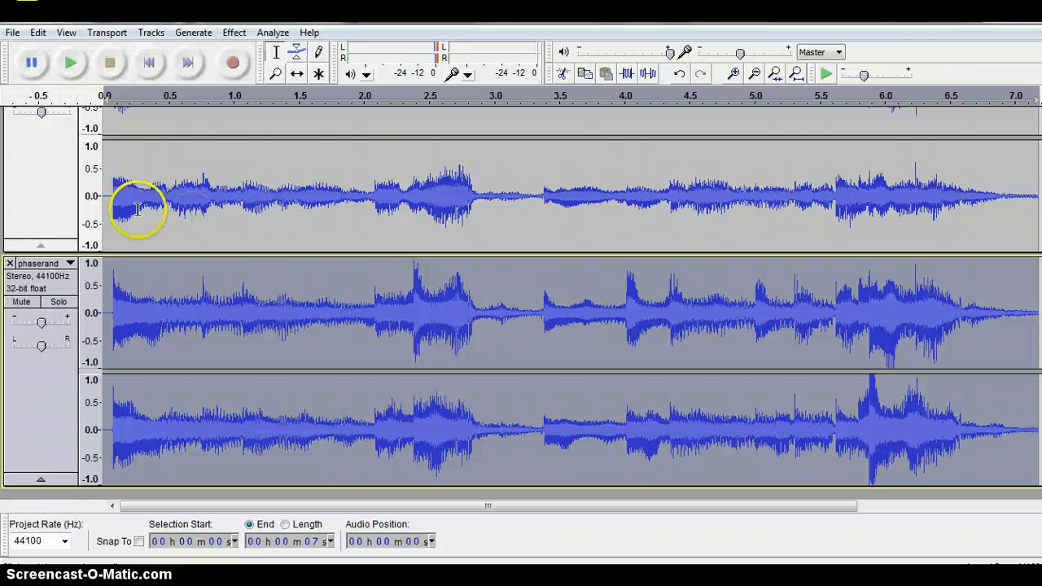
- Save the project under the new name effects in the Section 5 folder
left_click(14, 34)
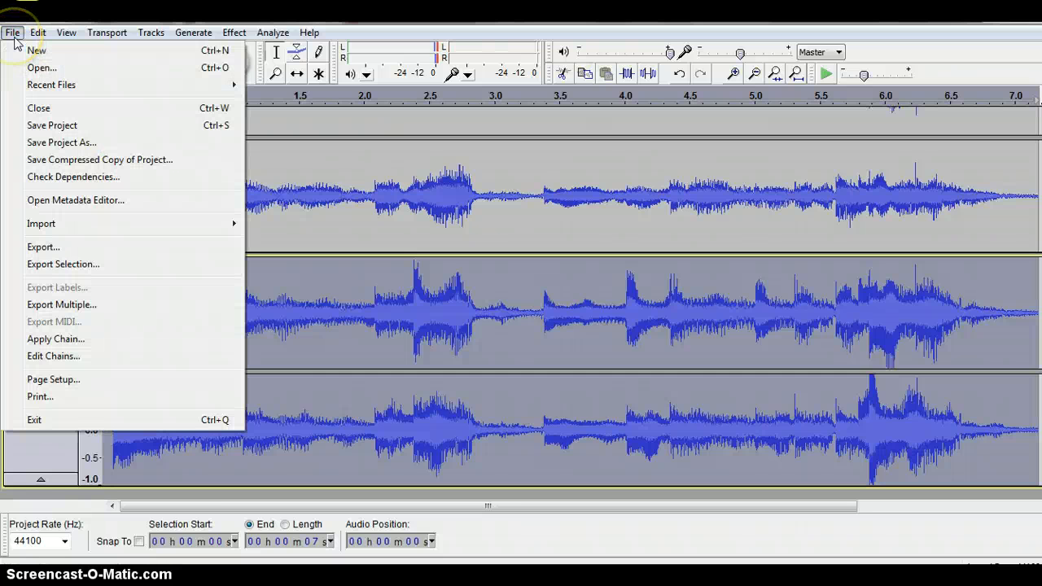
left_click(51, 143)
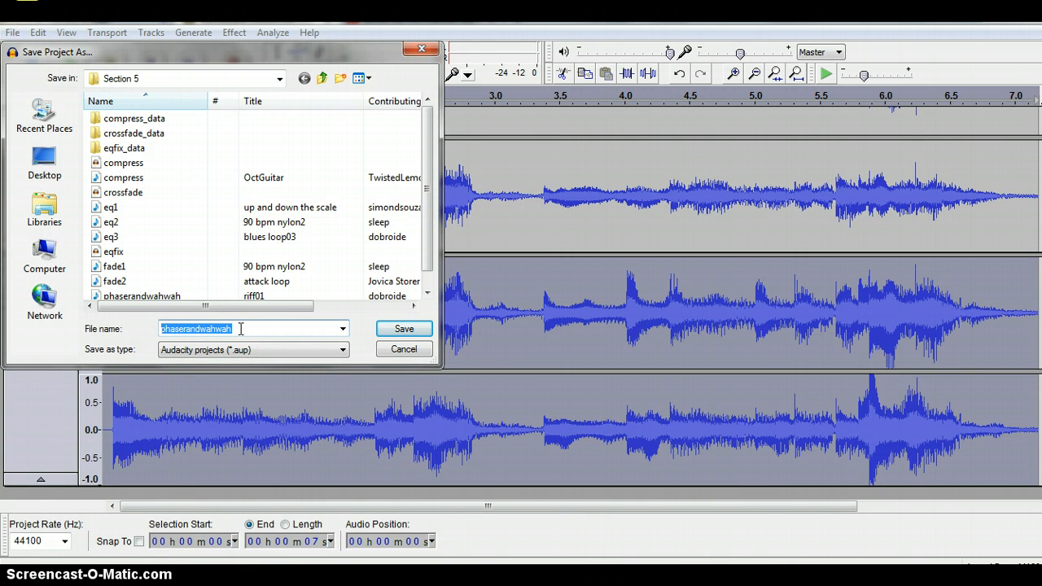
type("efe")
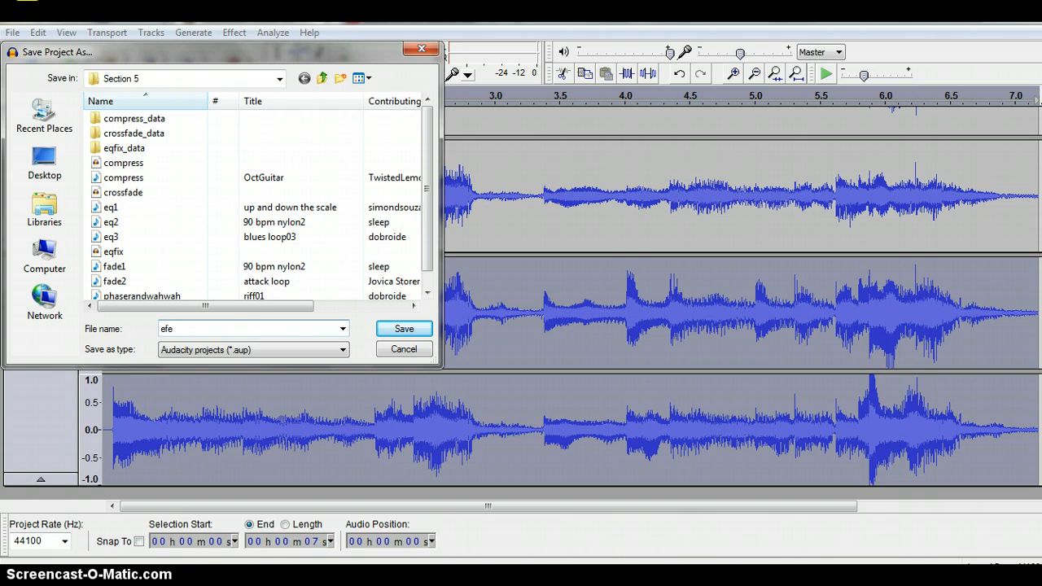
key("BackSpace")
type("fects")
left_click(405, 330)
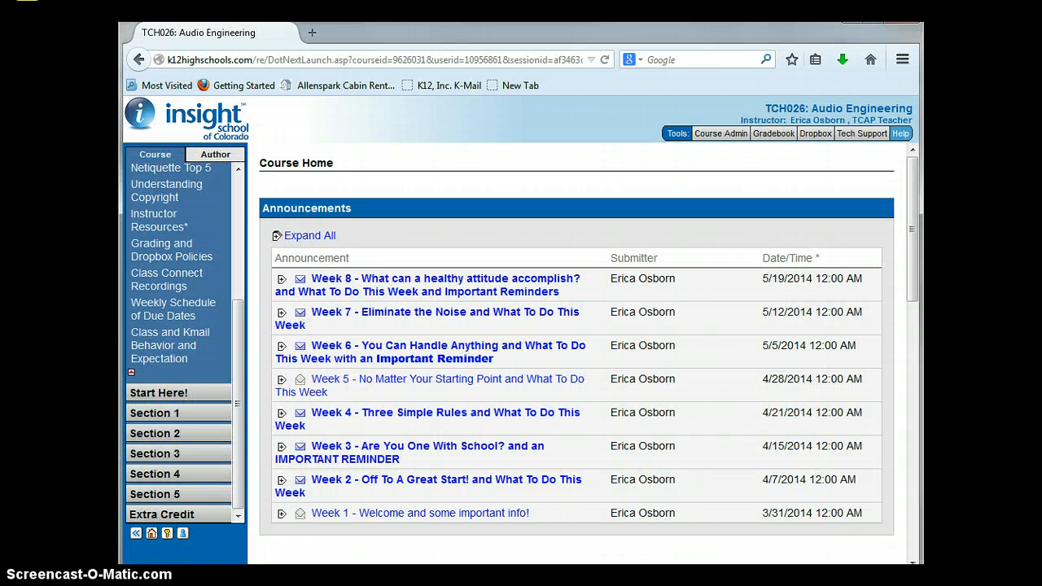
- Switch to the Audio Engineering course page in the browser and open Assignment 5B in Section 5
left_click(179, 494)
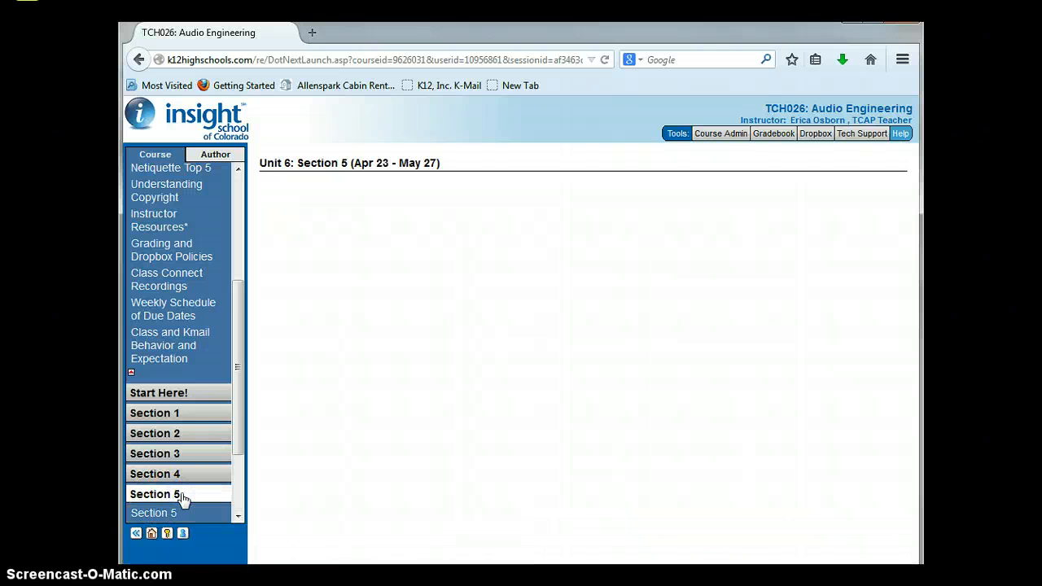
left_click(240, 518)
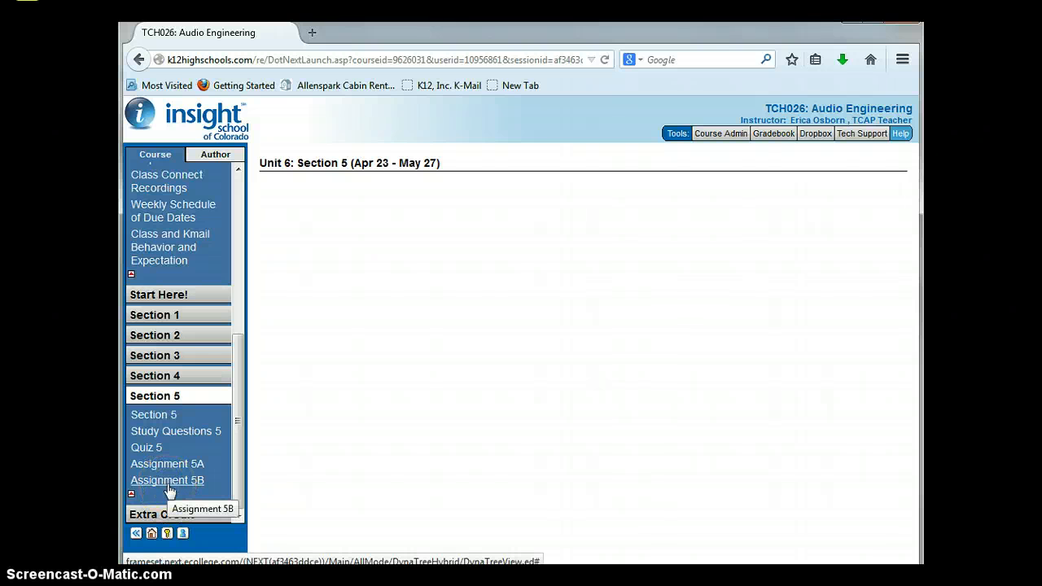
left_click(168, 483)
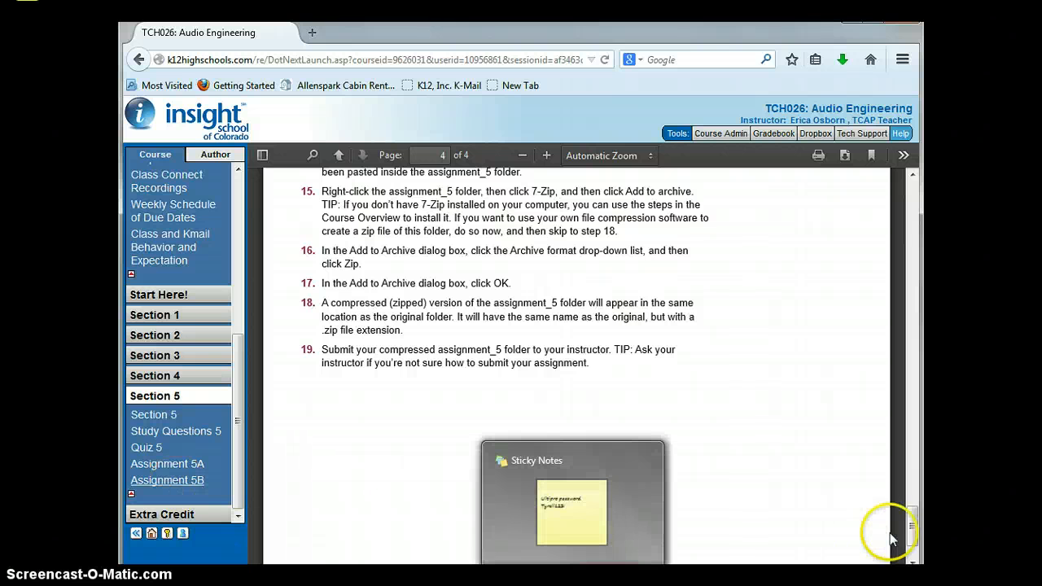
- Read through the Assignment 5 instructions on pages 2 and 3, including the project steps, grading checklist and zip-and-submit section
left_click_drag(912, 529, 906, 361)
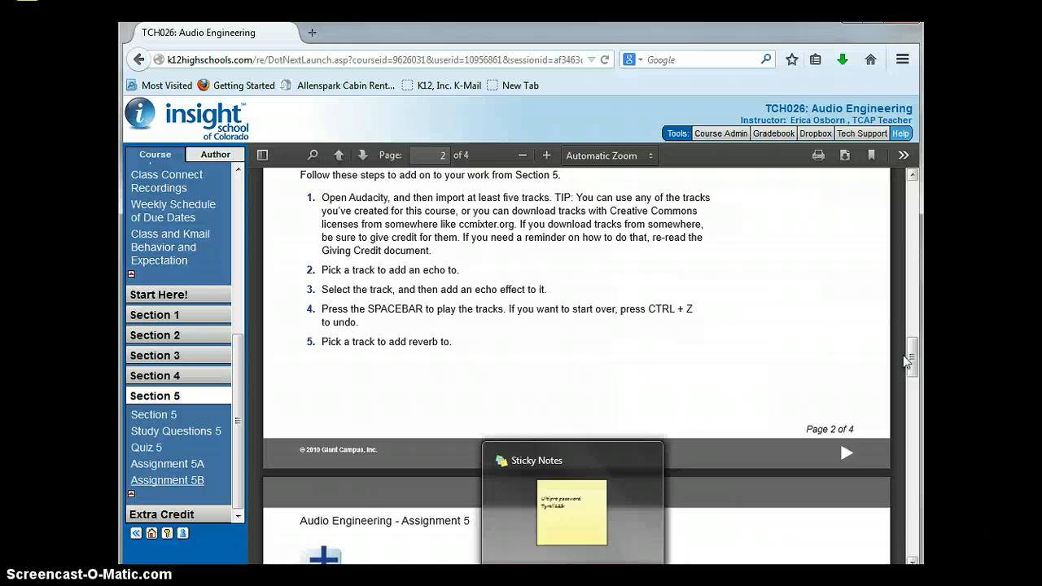
left_click(690, 374)
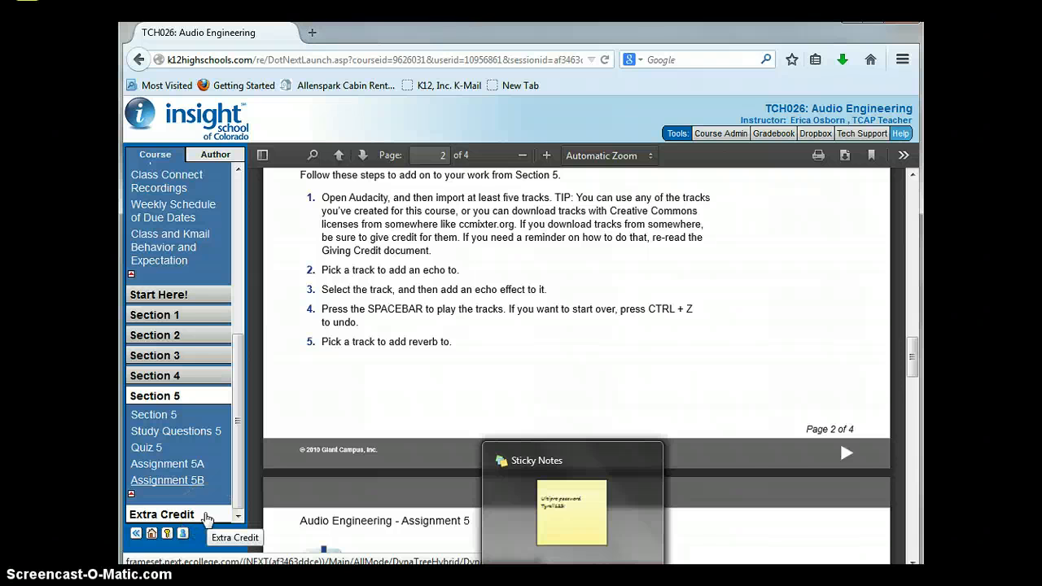
left_click(209, 518)
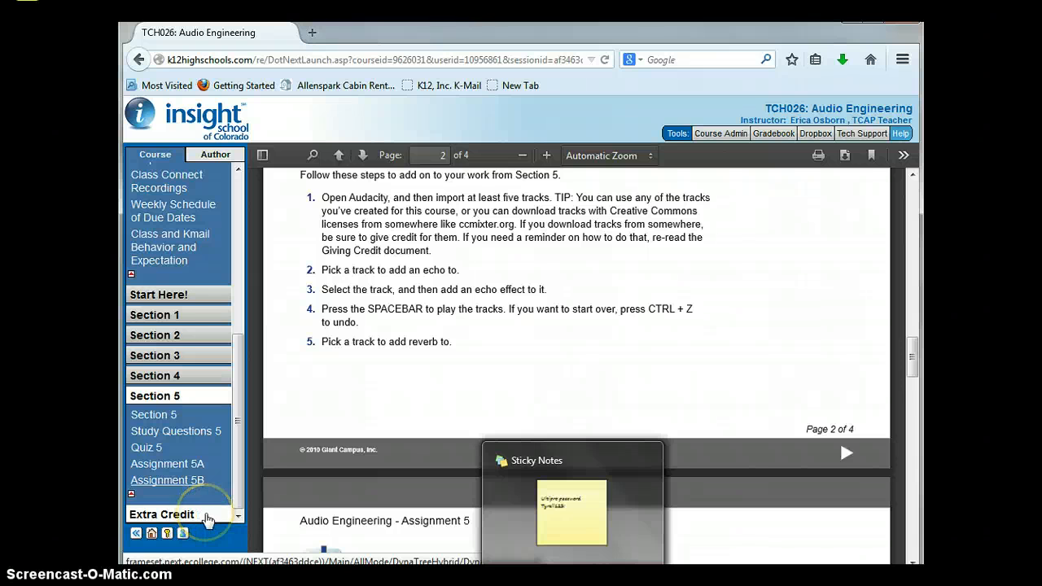
left_click(342, 448)
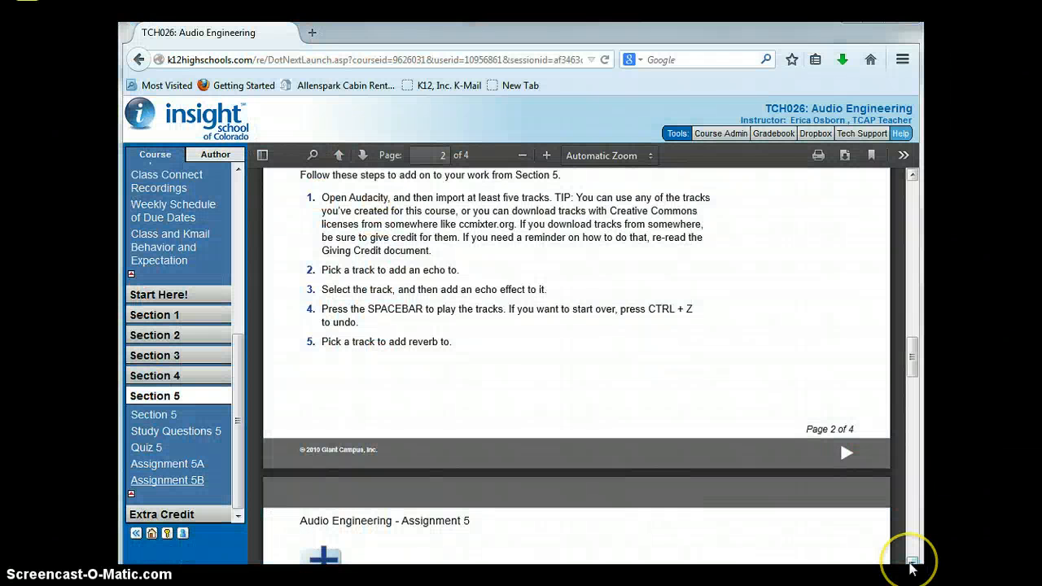
left_click_drag(911, 562, 910, 563)
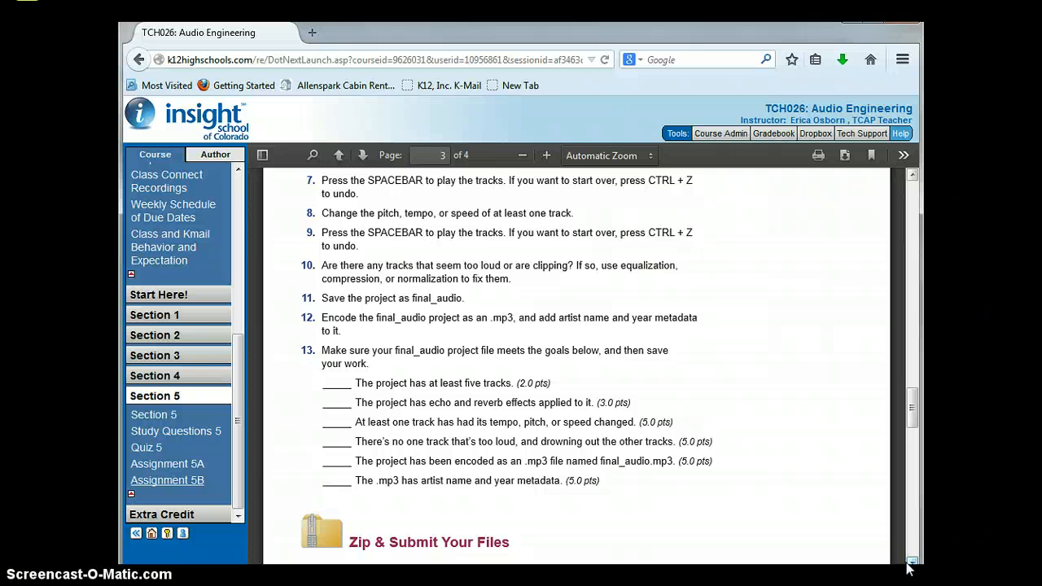
scroll(908, 563, "down", 2)
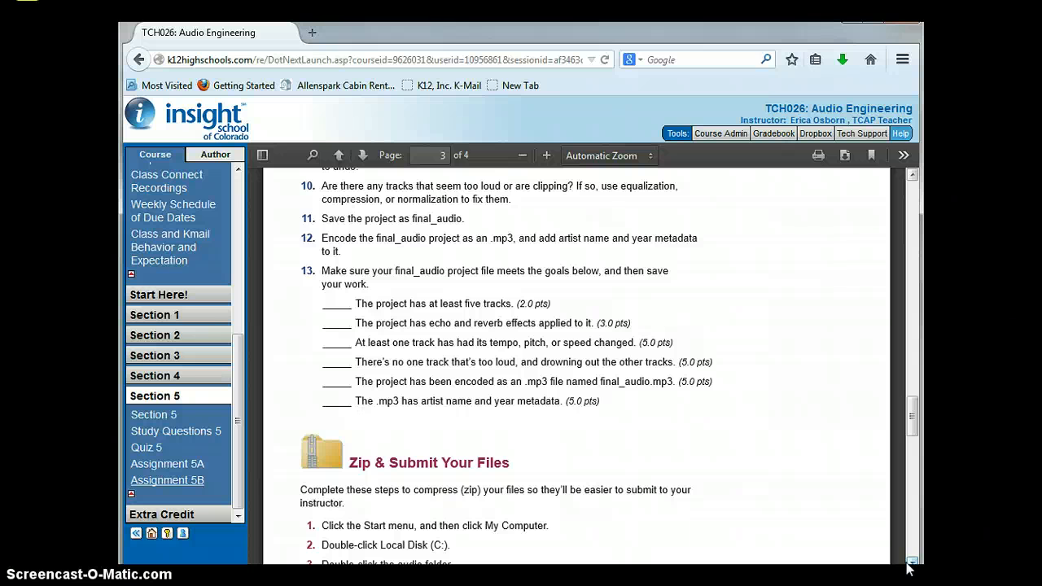
scroll(910, 568, "down", 5)
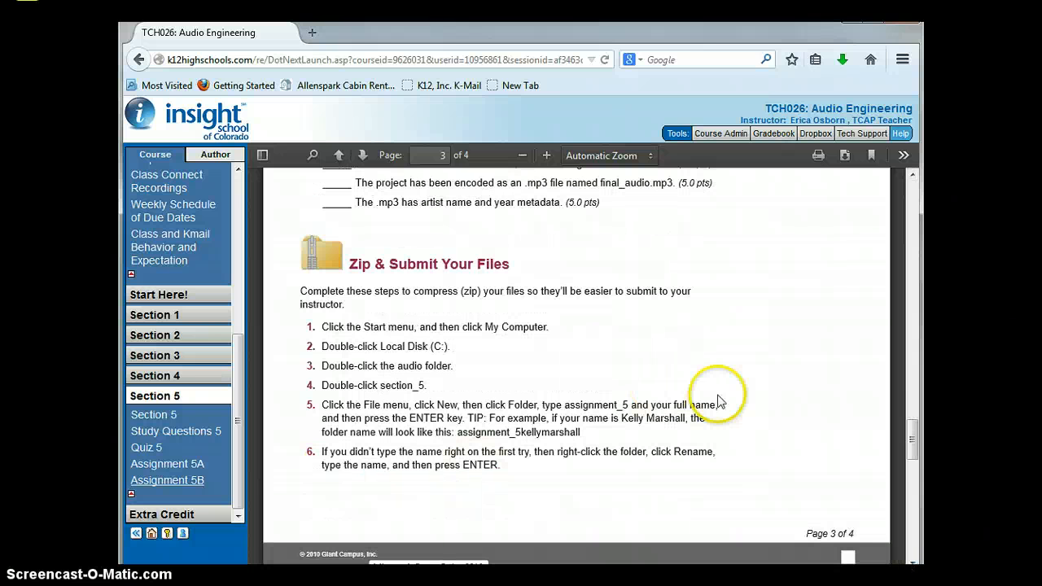
left_click_drag(912, 438, 912, 405)
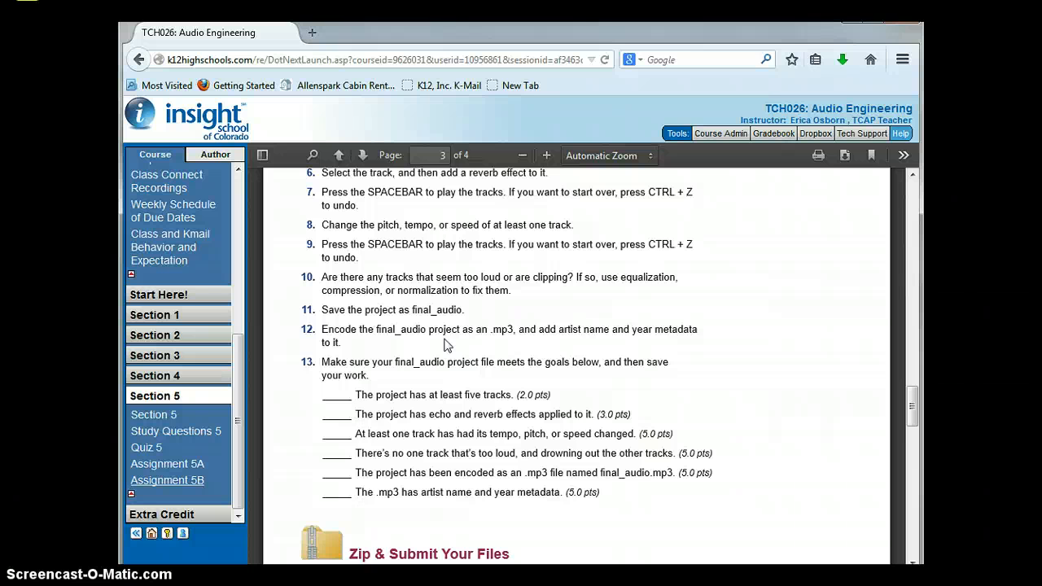
left_click(175, 537)
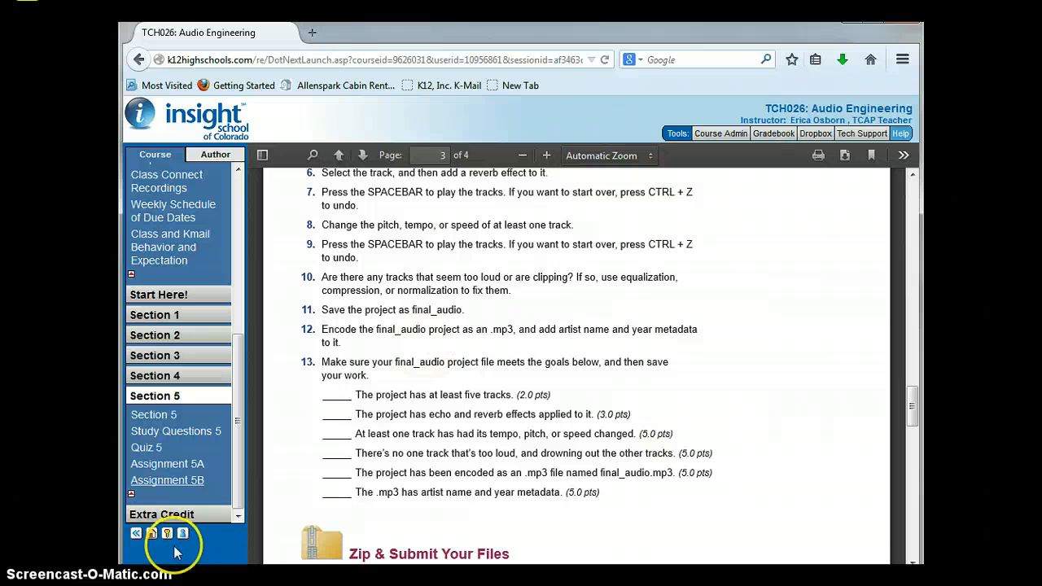